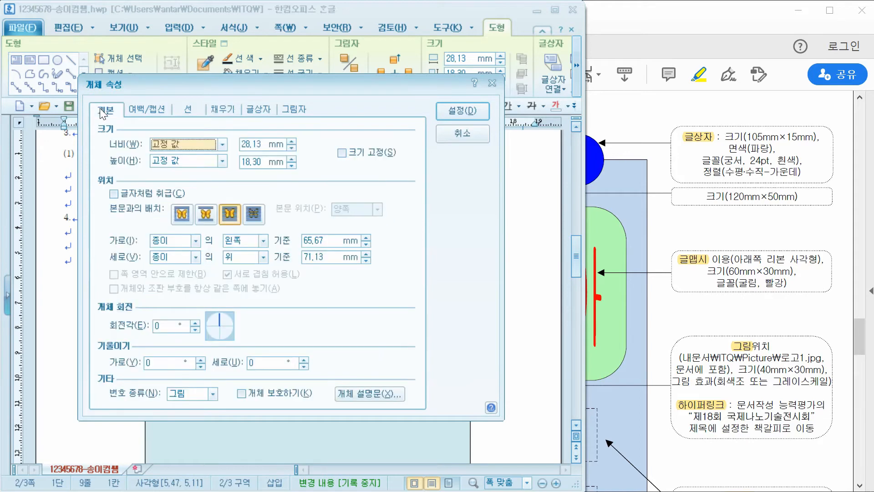
Step: Set the text box to 105 mm wide and 15 mm high and lock its size
click(188, 109)
click(222, 109)
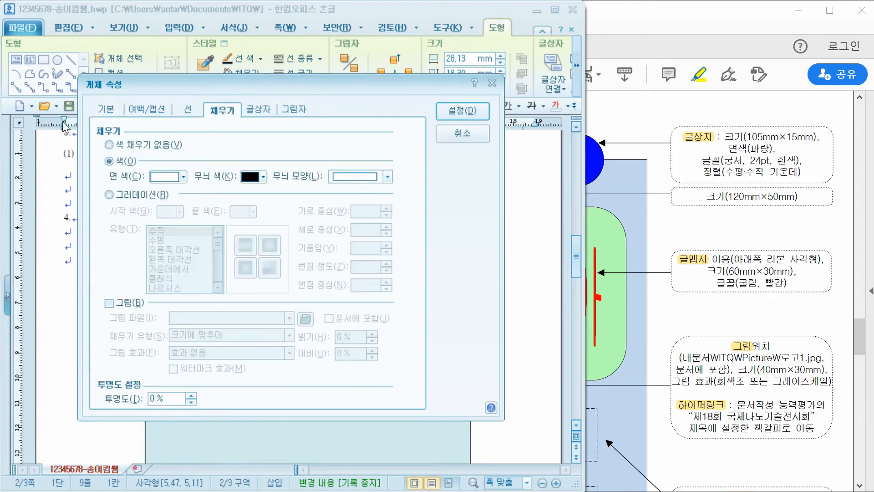
click(105, 110)
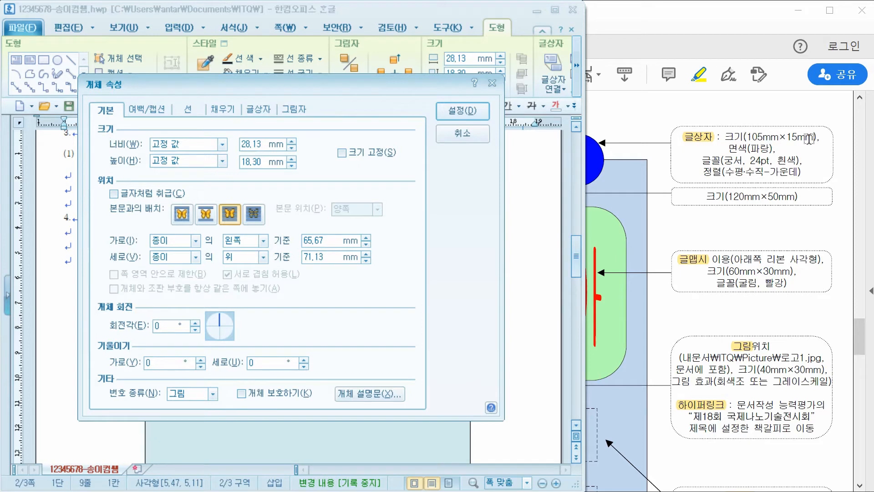
key(alt+w)
key(Tab)
text(105)
key(Tab)
key(Tab)
text(15)
key(Tab)
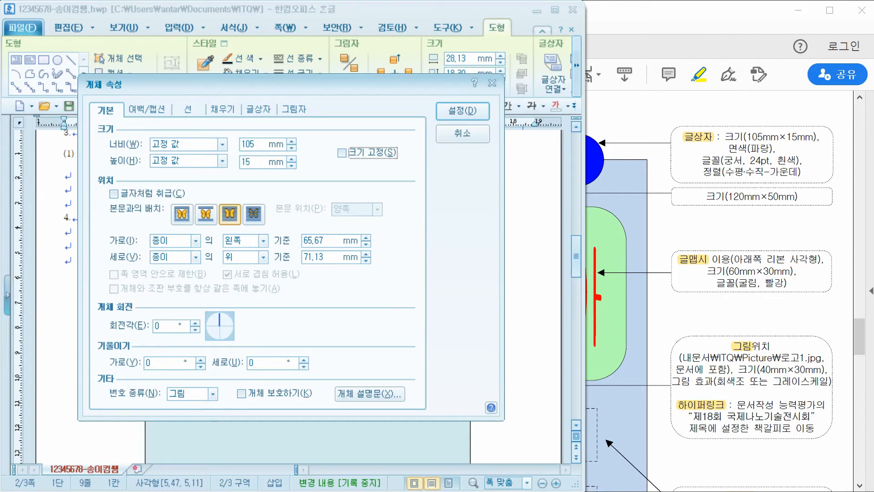
key(space)
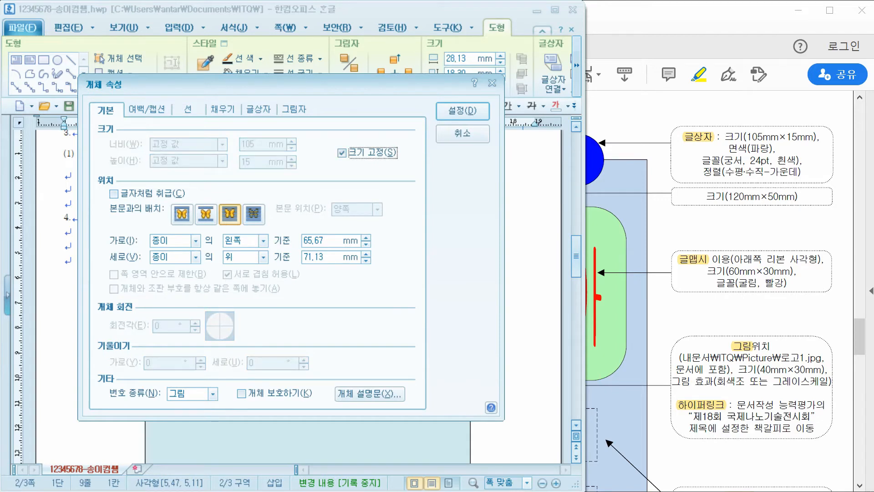
Step: Give the text box semicircular (반원) corners to match the sample output
click(187, 110)
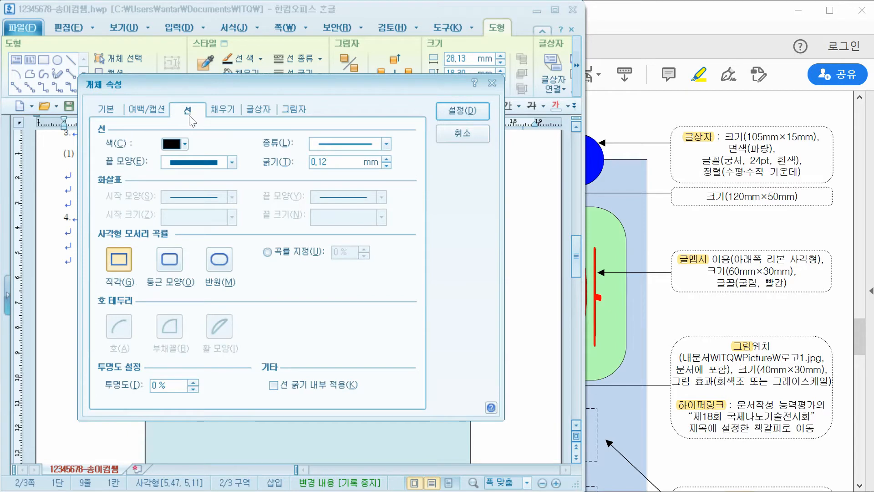
click(591, 148)
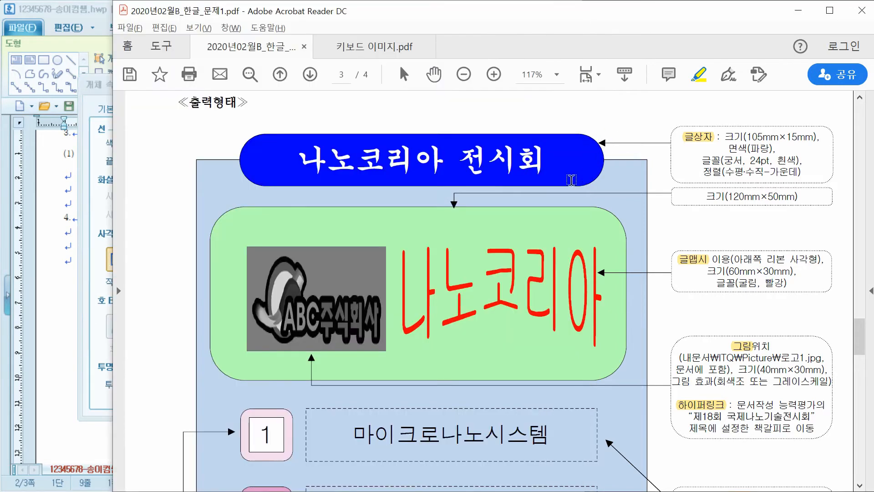
click(102, 210)
click(219, 266)
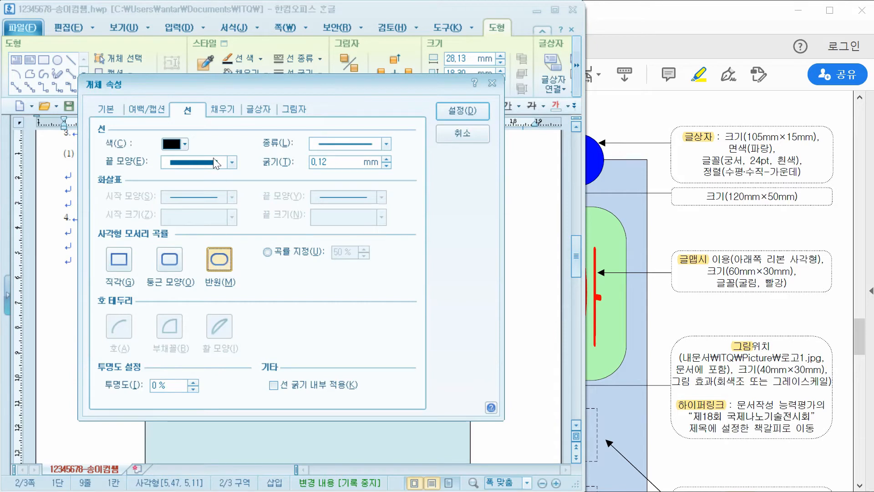
Step: Fill the text box with blue from the 오피스 colour palette and apply the object properties
click(217, 109)
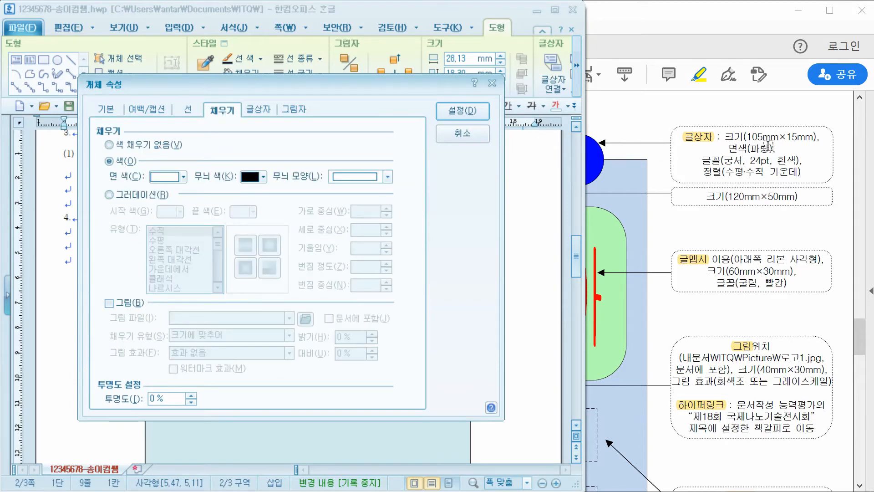
click(184, 177)
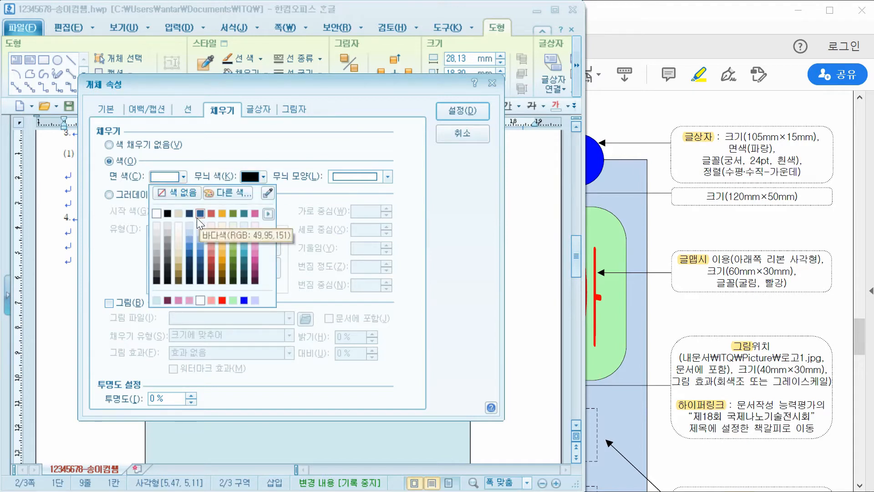
click(268, 214)
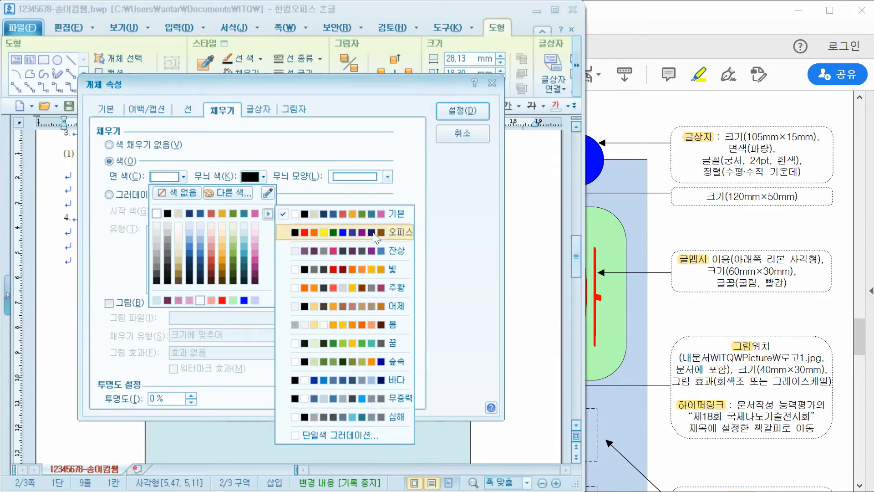
click(348, 233)
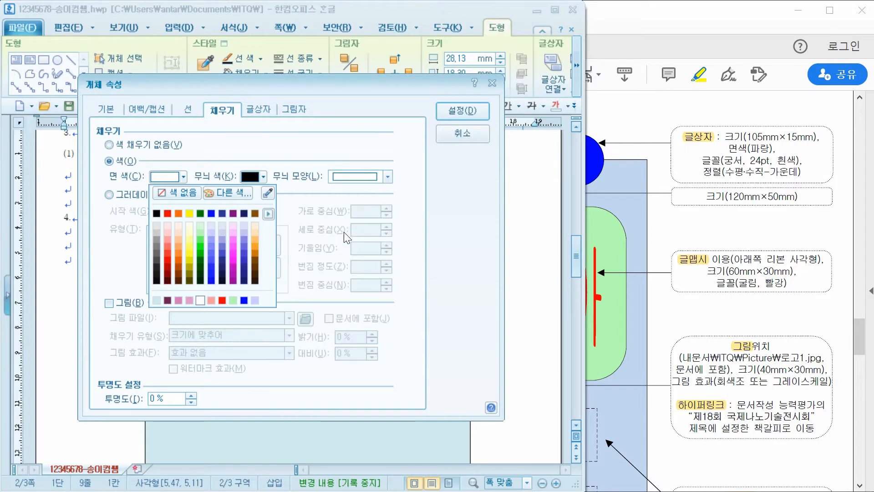
click(212, 212)
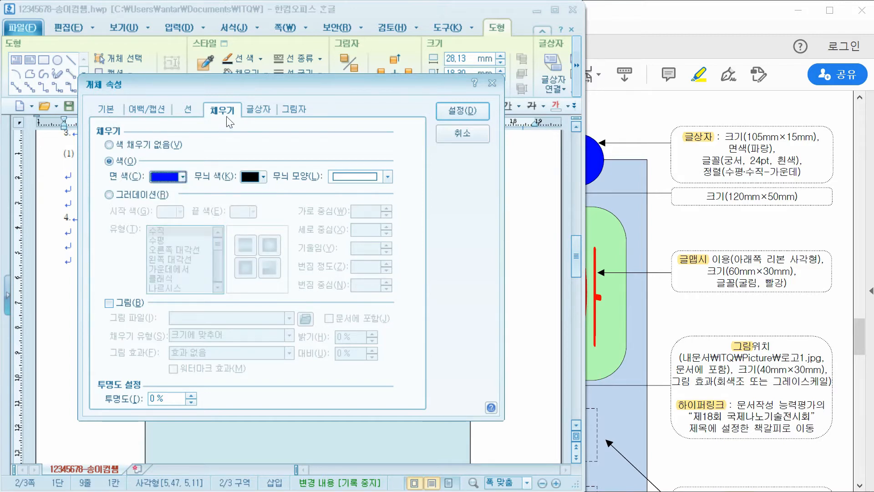
click(479, 112)
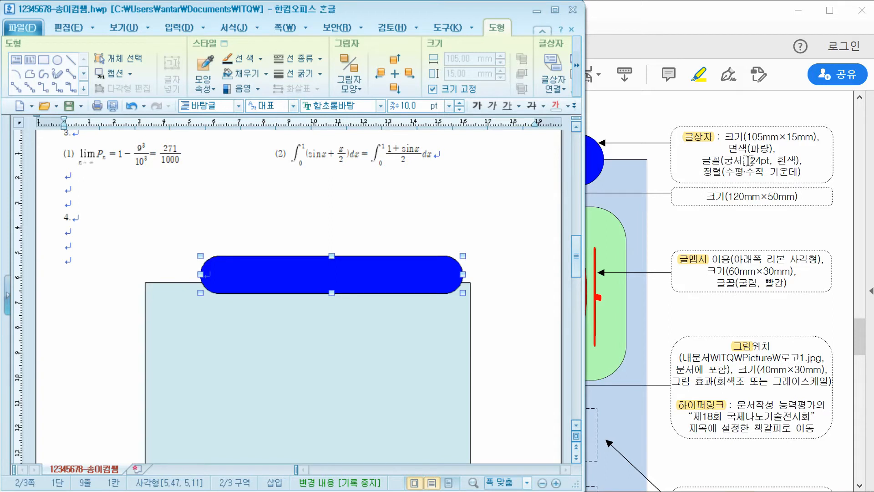
Step: Set the text box's font to 궁서 at 24 pt
click(345, 109)
text(궁서)
key(Return)
click(402, 105)
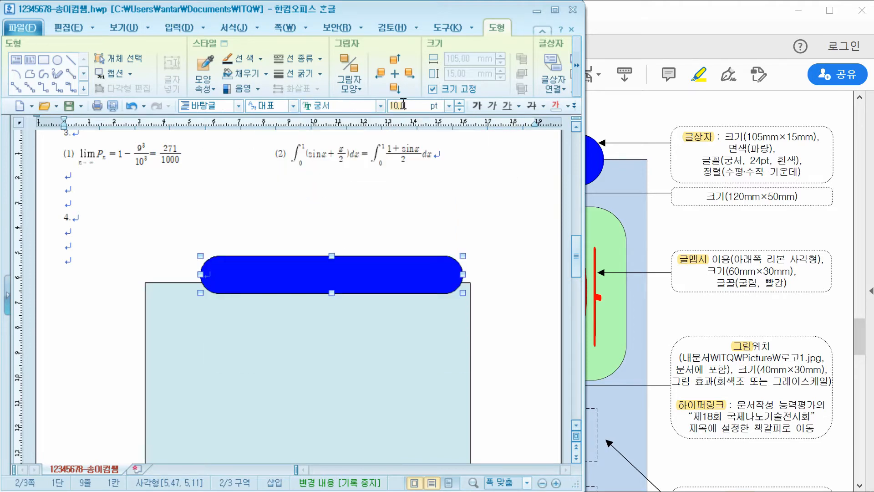
text(24)
key(Return)
Step: Make the text box's font colour white and centre its text horizontally
click(567, 106)
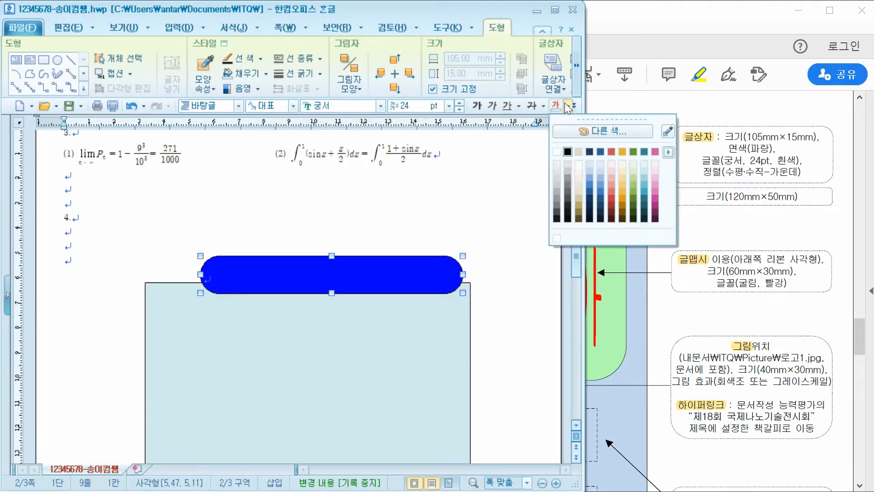
click(560, 148)
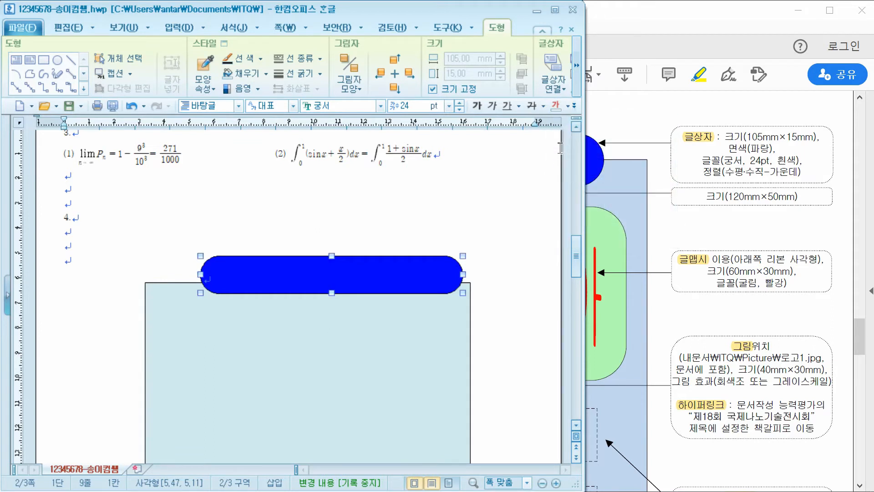
click(577, 105)
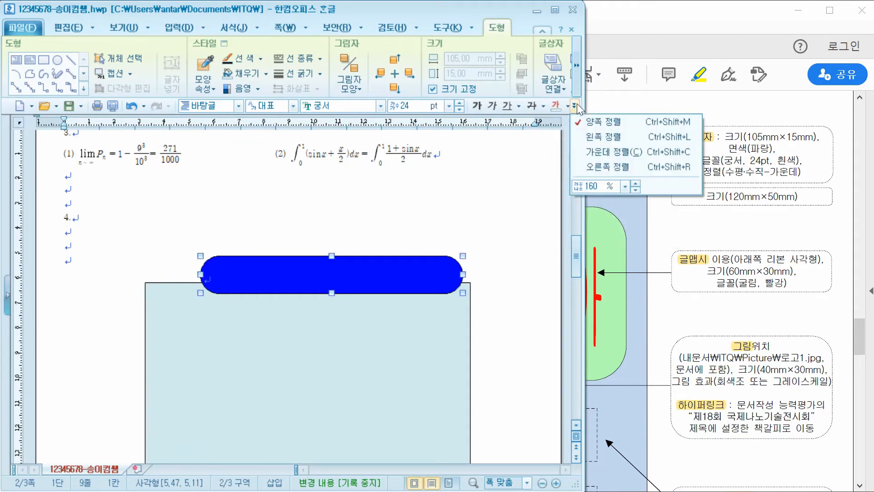
click(604, 155)
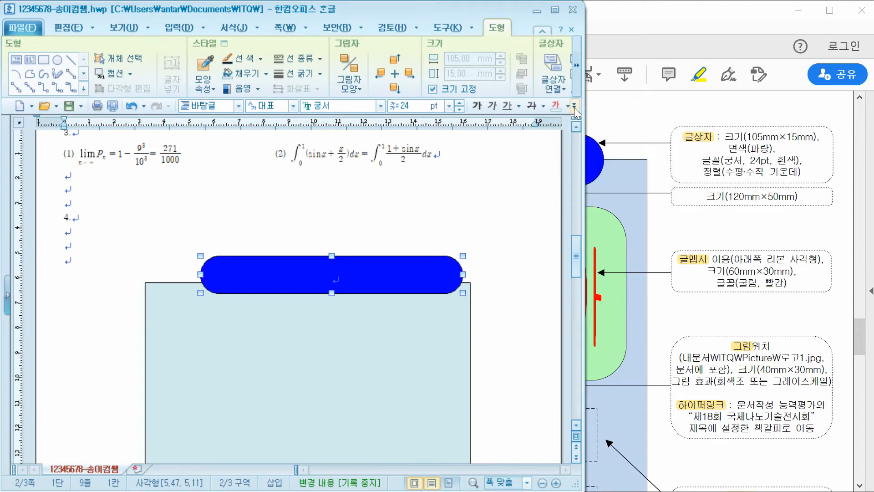
click(555, 10)
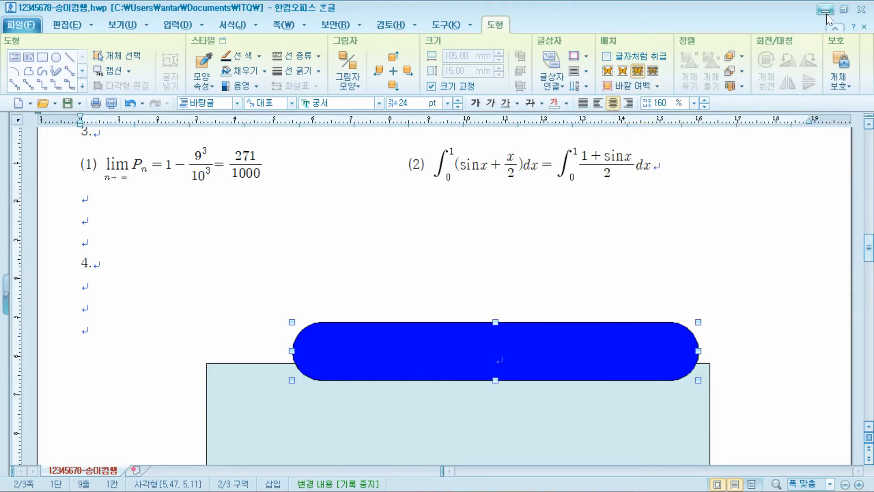
click(843, 10)
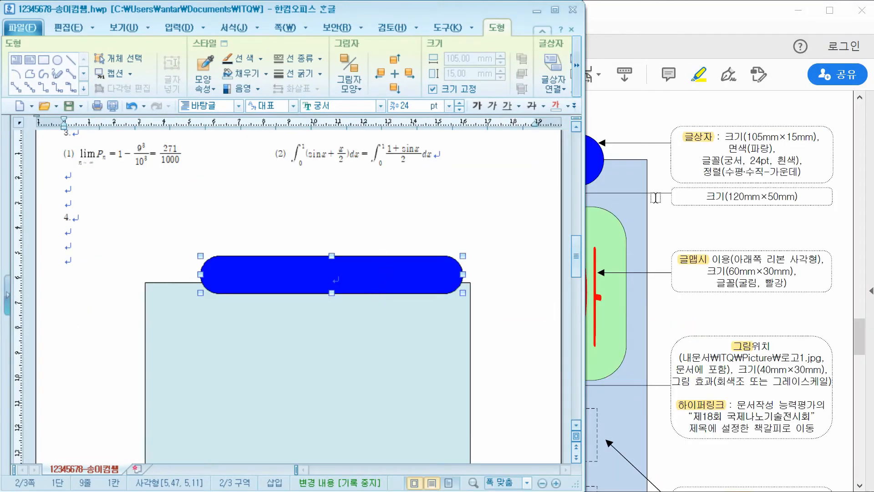
Step: Enter the title "나노코리아 전시회" in the blue text box
click(743, 151)
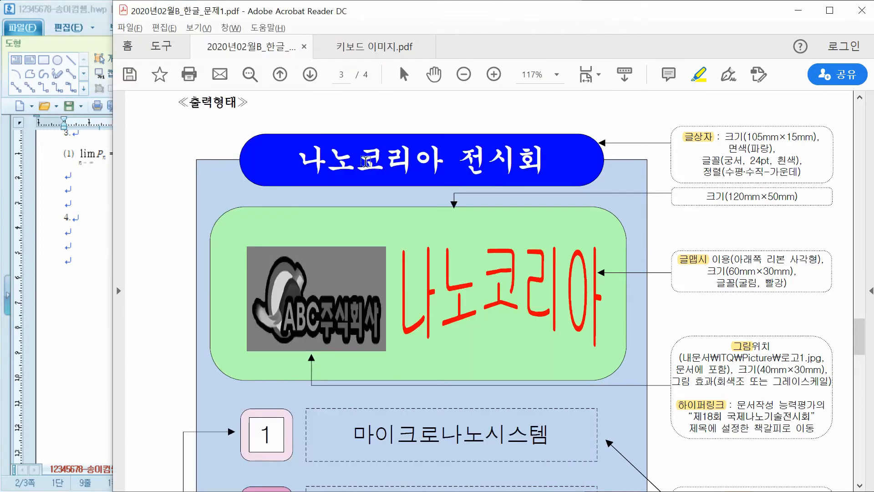
click(97, 230)
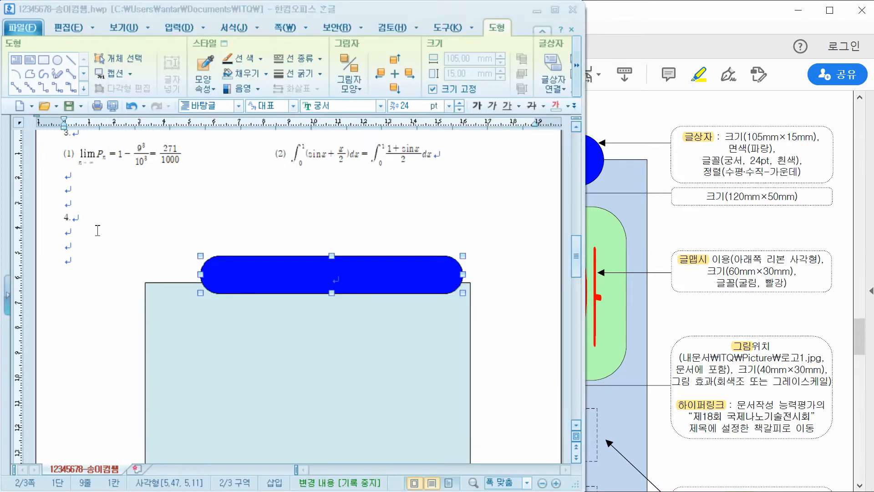
click(97, 230)
click(299, 258)
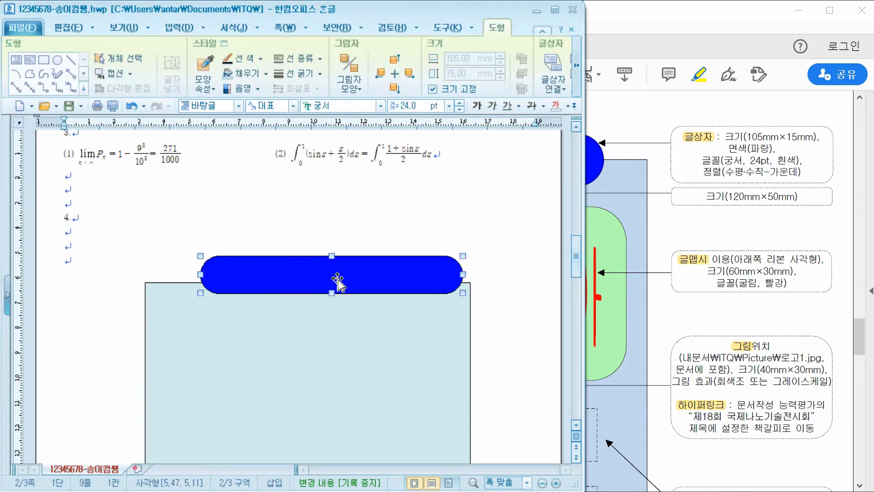
click(140, 245)
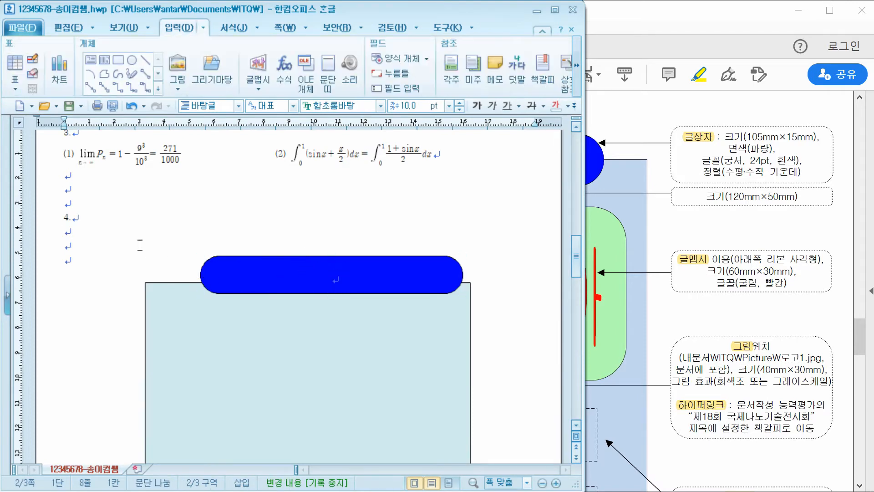
click(347, 280)
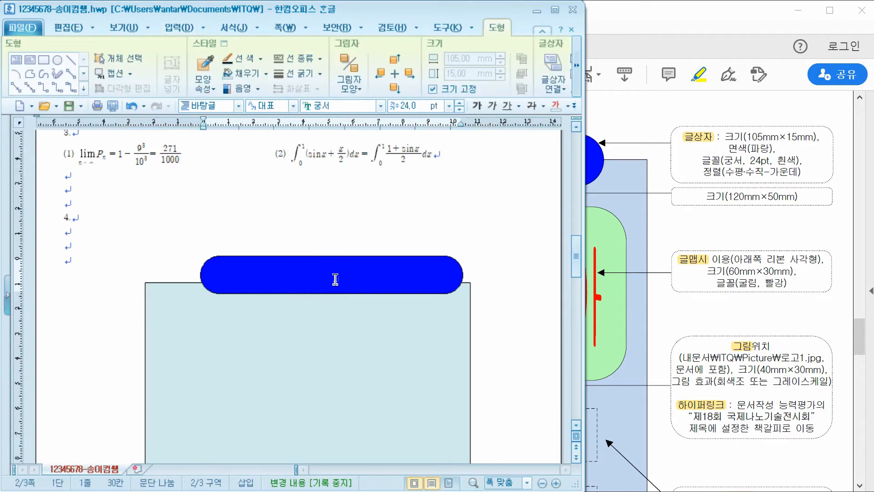
click(626, 123)
click(95, 284)
click(202, 286)
text(나노코리아 전시회)
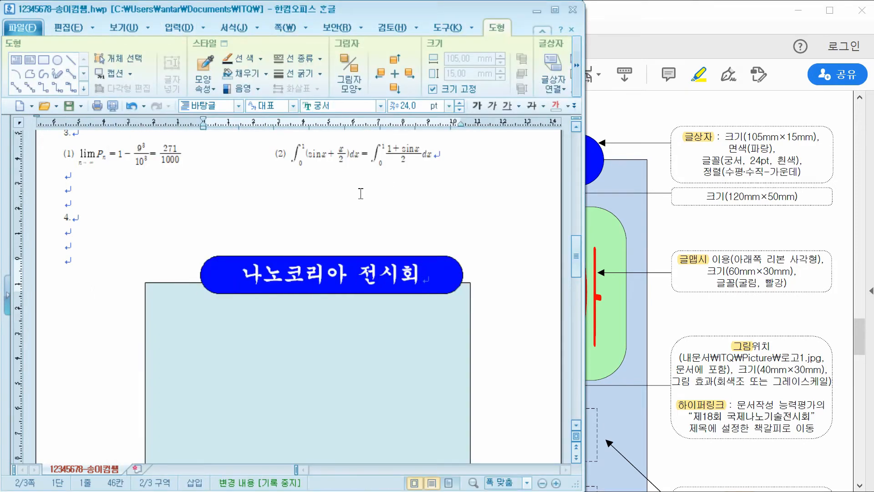
Step: Move the title box so it sits centred across the light blue rectangle's upper edge, fine-tuning its position in small increments
click(326, 255)
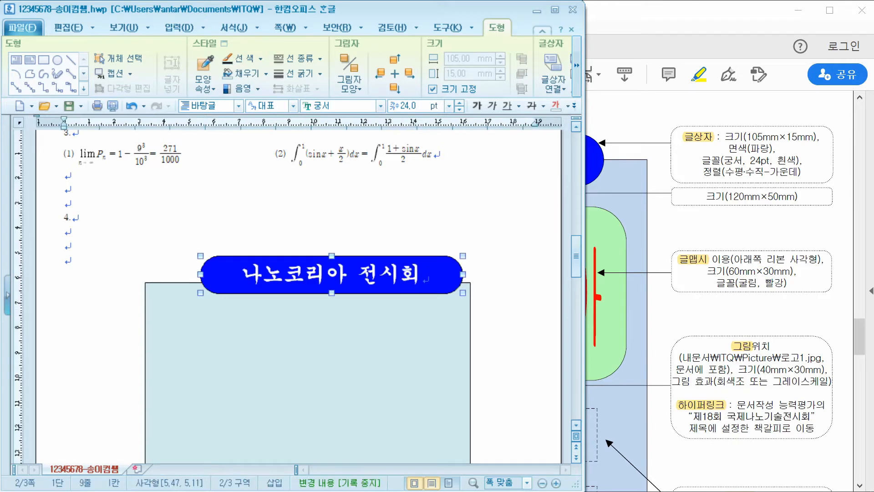
drag(326, 258, 304, 265)
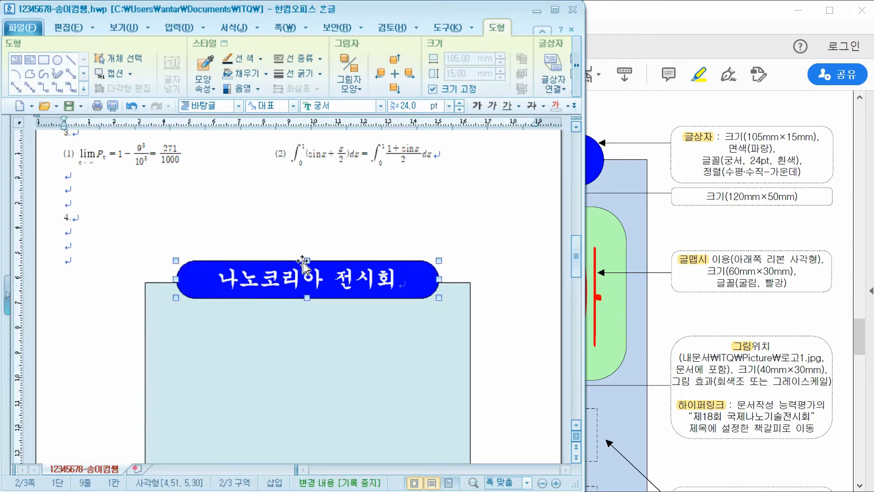
click(653, 119)
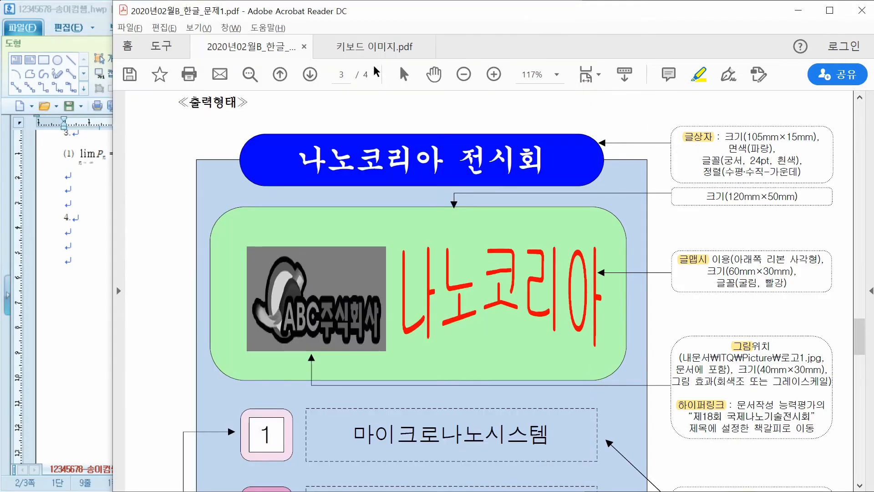
click(374, 47)
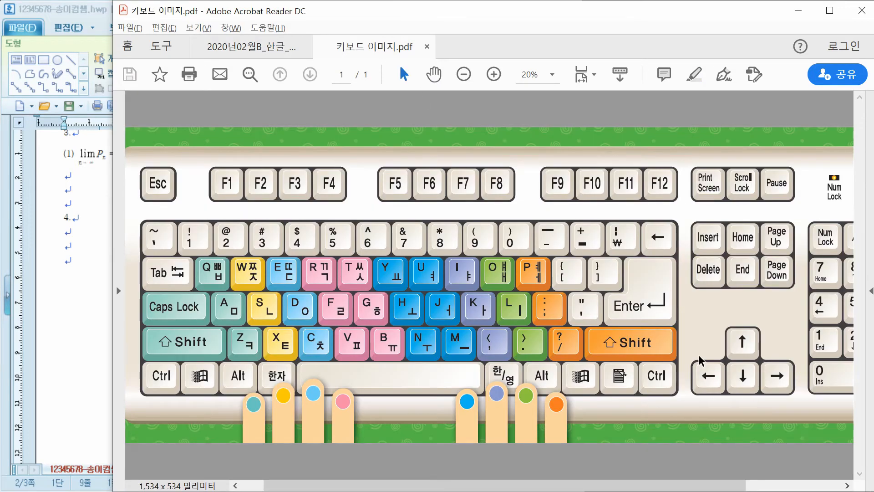
click(75, 311)
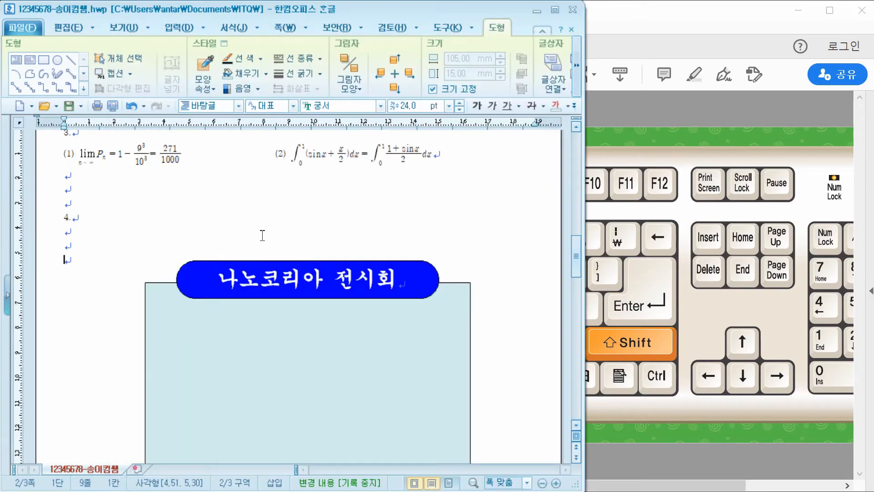
click(260, 265)
key(Down)
key(Down)
key(Down)
key(Down)
key(Down)
key(Left)
key(Left)
key(Left)
key(Left)
key(Left)
key(Left)
key(Up)
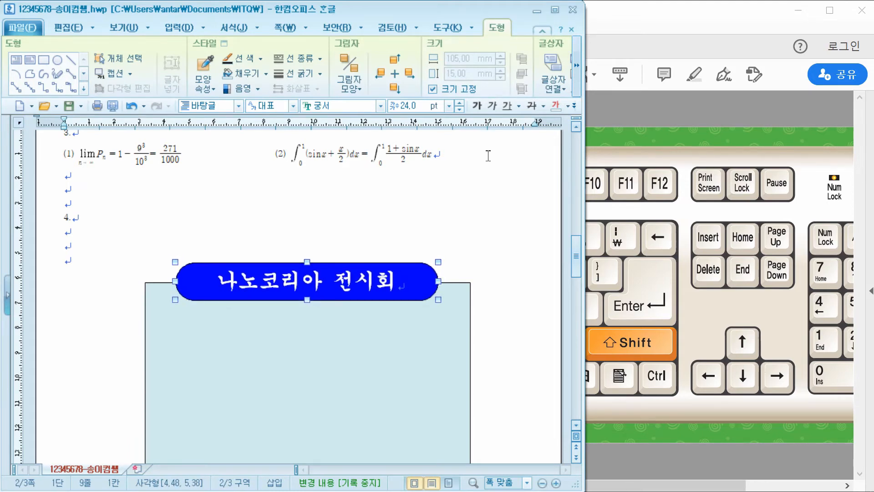
Step: Check the exam sheet and draw a rectangle about 37 × 20 mm inside the light blue rectangle, below the title box
click(624, 111)
click(253, 53)
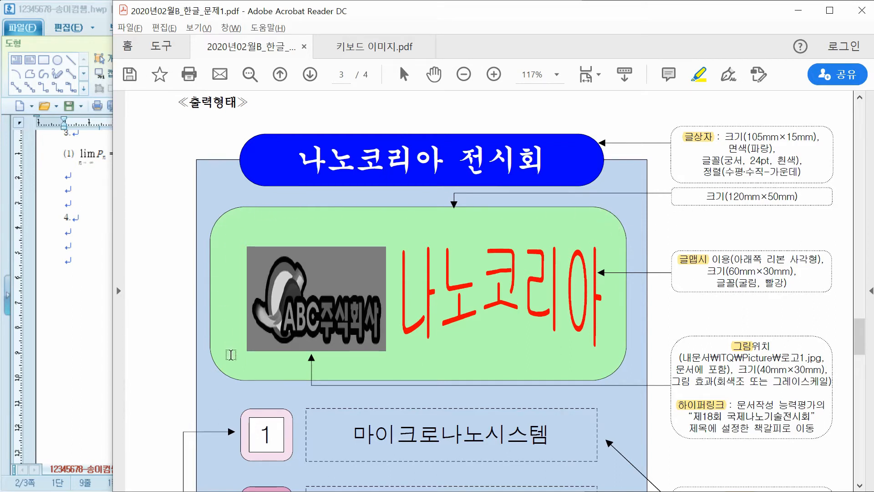
click(76, 300)
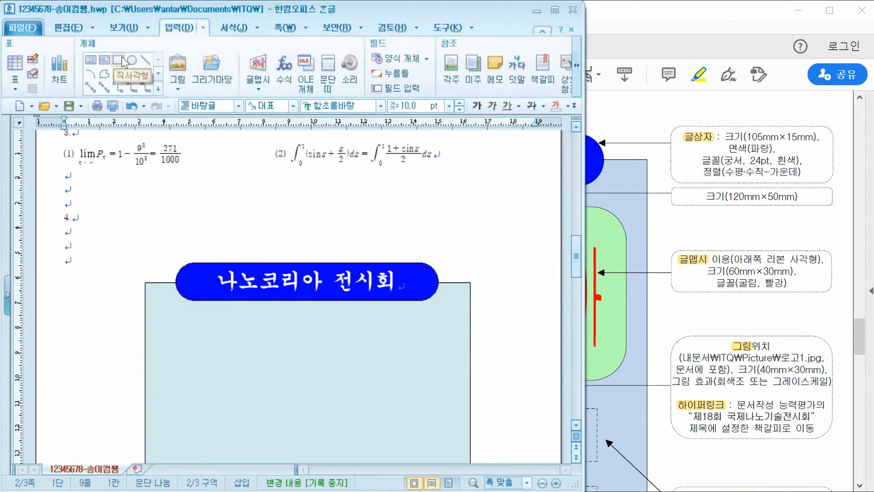
click(121, 59)
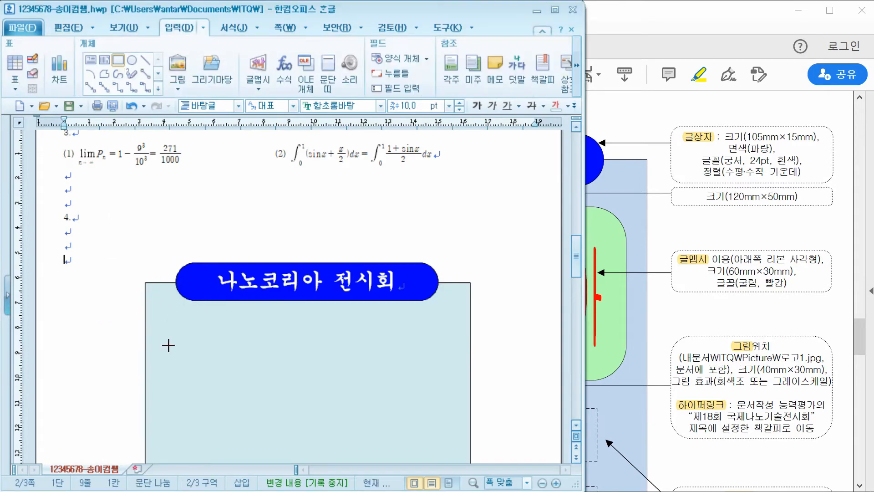
drag(203, 343, 302, 400)
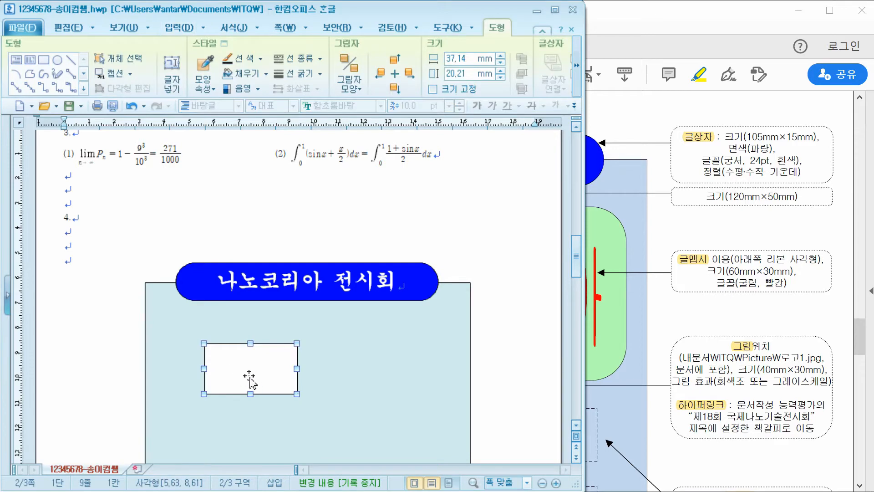
Step: Set the new rectangle's size to 120 mm wide and 50 mm high, and lock its size
double_click(235, 364)
click(106, 114)
click(228, 111)
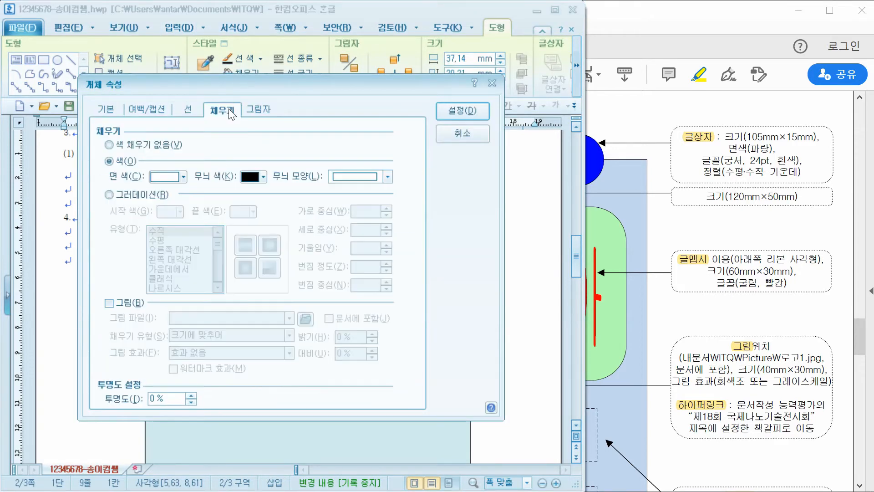
click(100, 111)
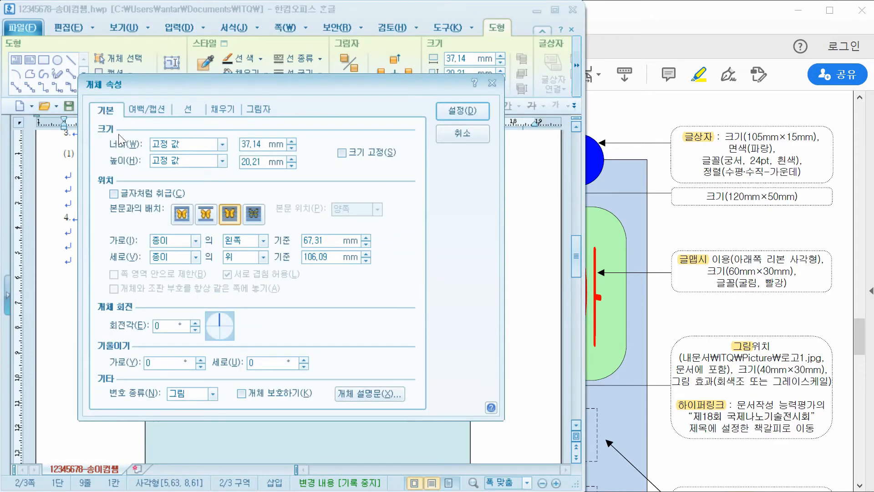
click(700, 204)
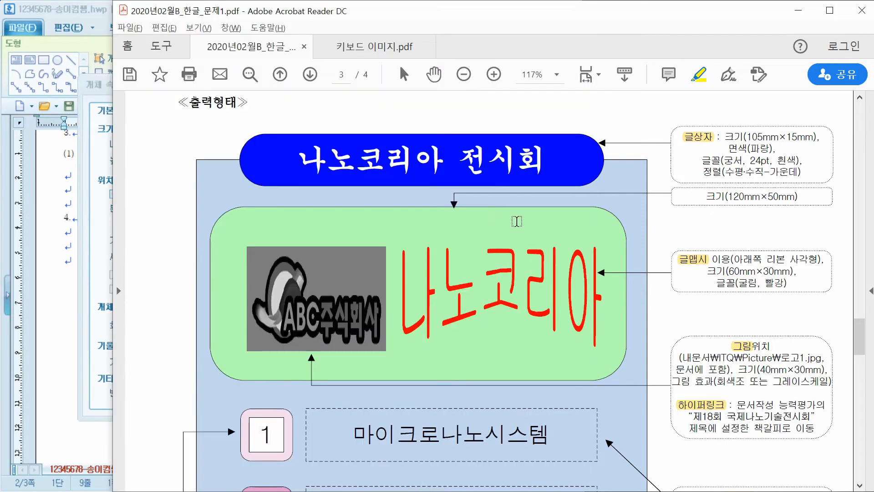
click(109, 168)
double_click(250, 144)
text(12)
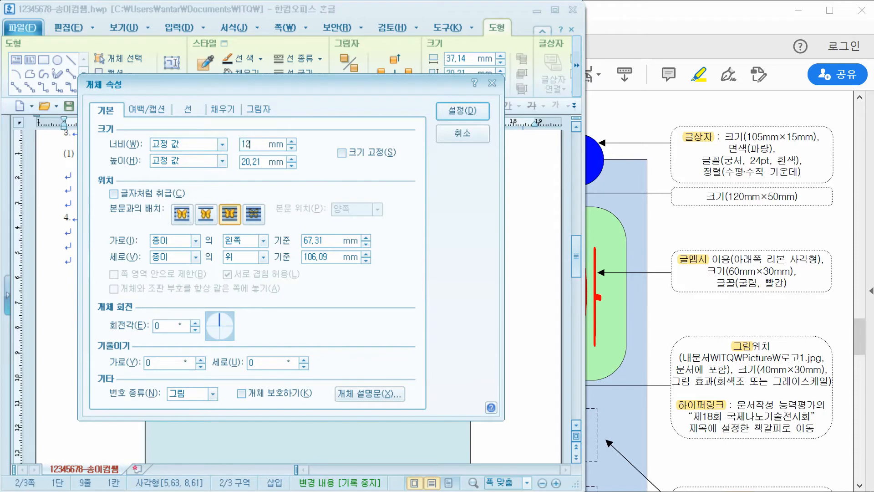
key(Tab)
key(Tab)
text(50)
key(Tab)
key(space)
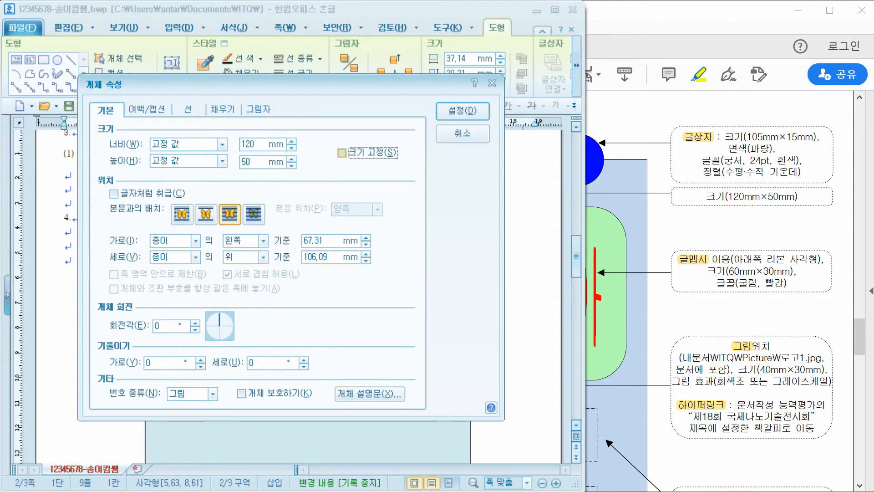
Step: Give the rectangle 둥근 모양 (rounded) corners and a light green face colour
click(187, 109)
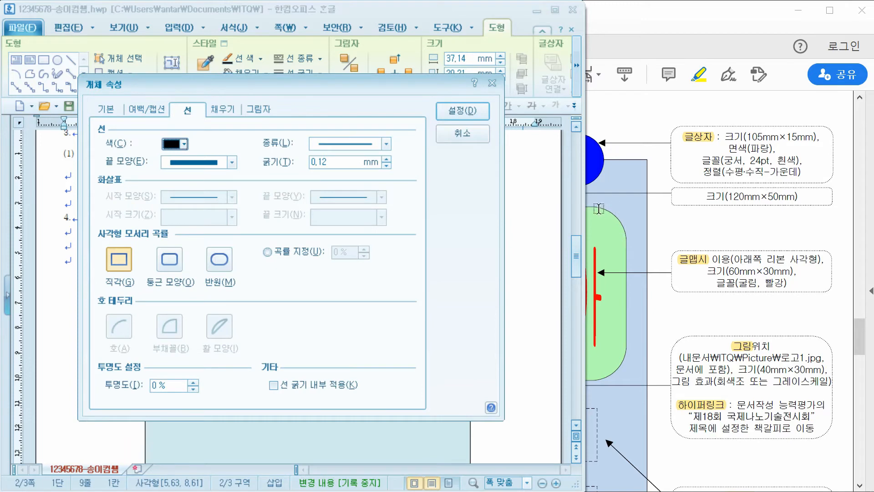
click(170, 263)
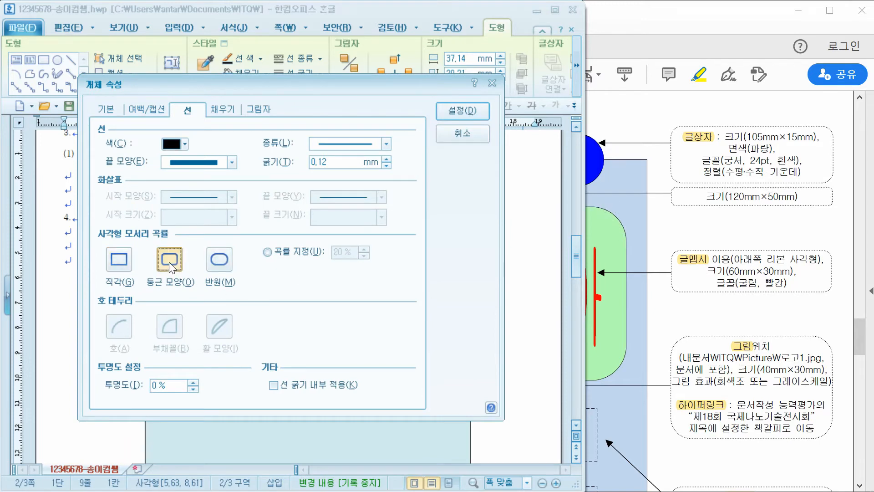
click(219, 115)
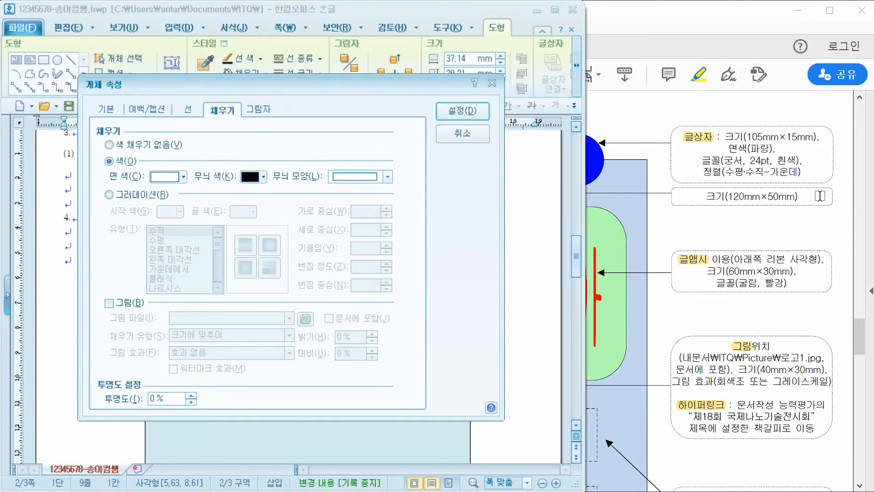
click(175, 183)
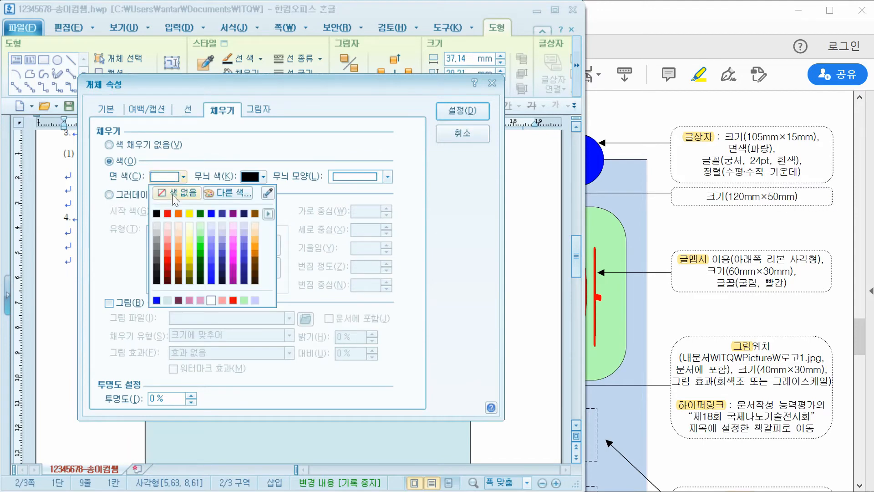
click(200, 232)
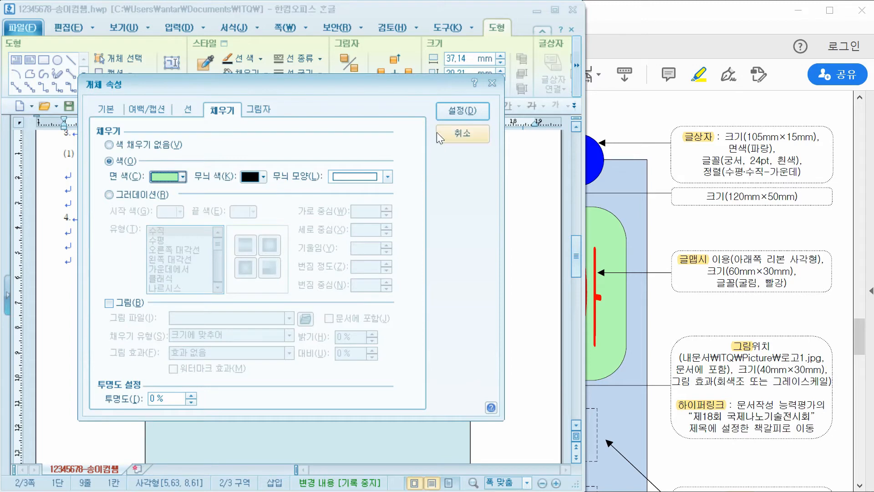
click(457, 110)
Step: Move the green rounded rectangle to sit centred just below the title box, fine-tuning its position in small increments
drag(410, 341, 368, 317)
key(Left)
key(Left)
key(Left)
key(Left)
key(Left)
key(Left)
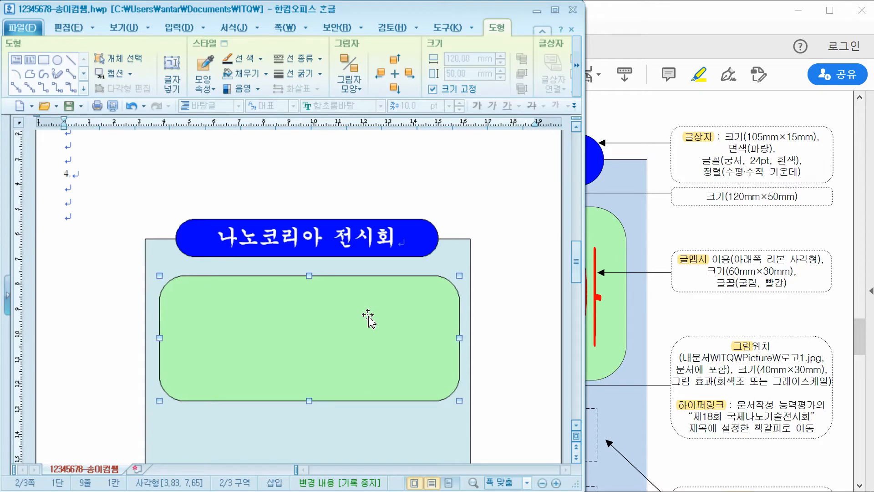
key(Down)
key(Down)
key(Left)
click(445, 220)
Step: Insert the picture 로고1 from the ITQ\Picture folder in the documents library, placing it beside the green rounded rectangle
click(833, 227)
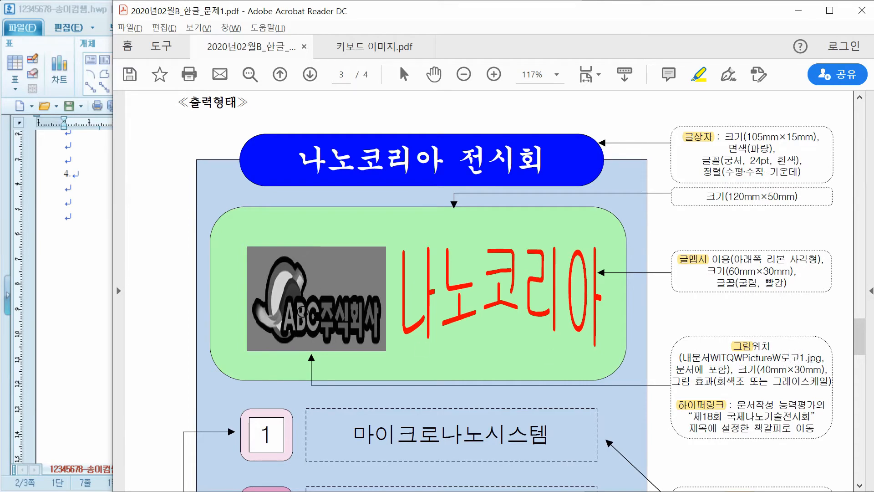
click(81, 280)
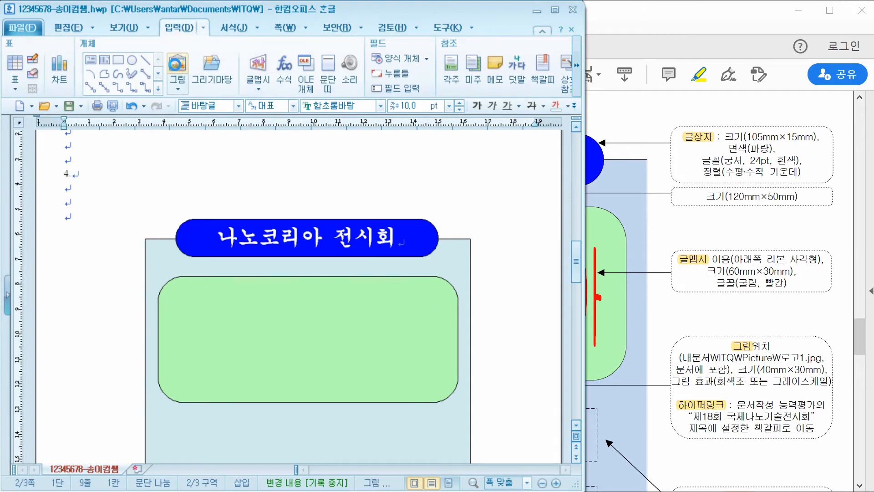
click(176, 64)
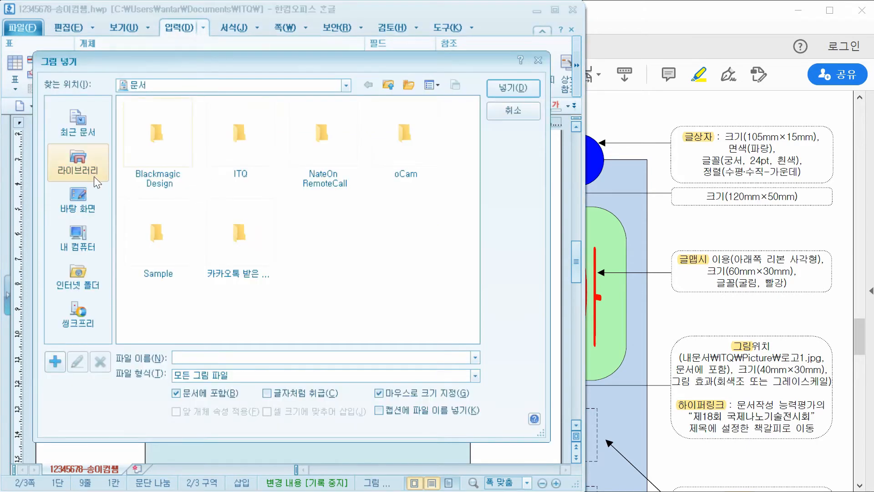
click(75, 165)
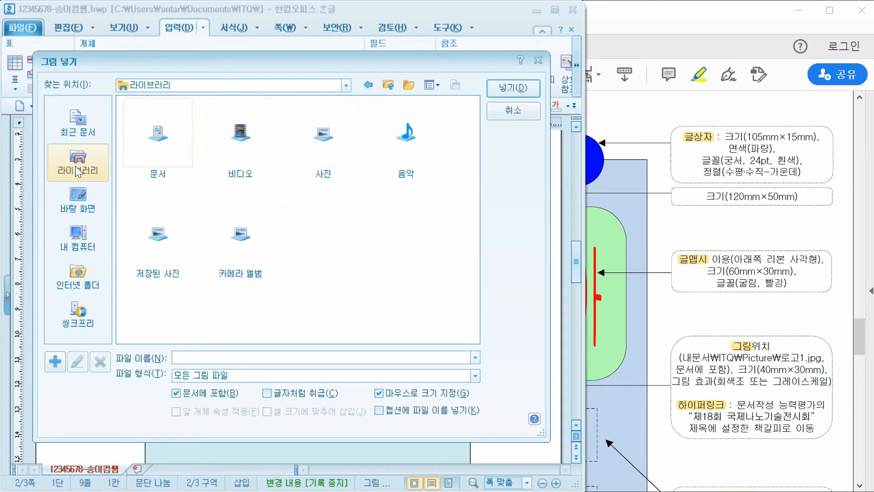
double_click(157, 144)
double_click(241, 139)
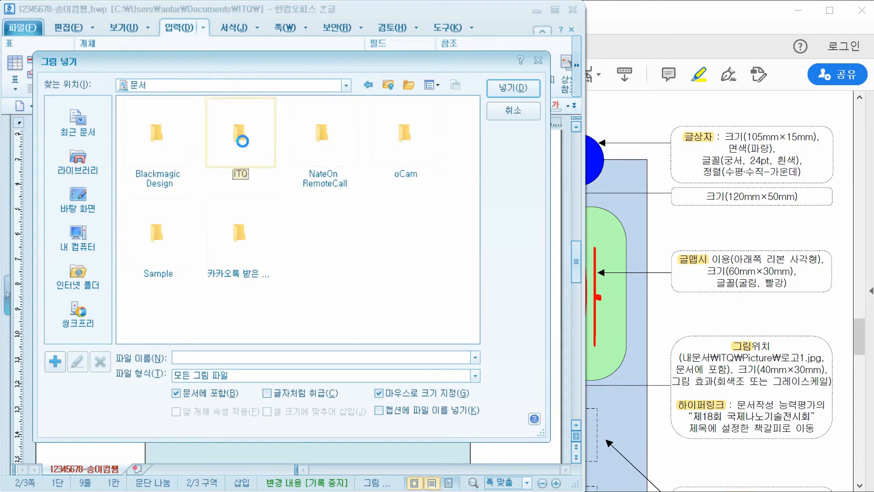
double_click(160, 141)
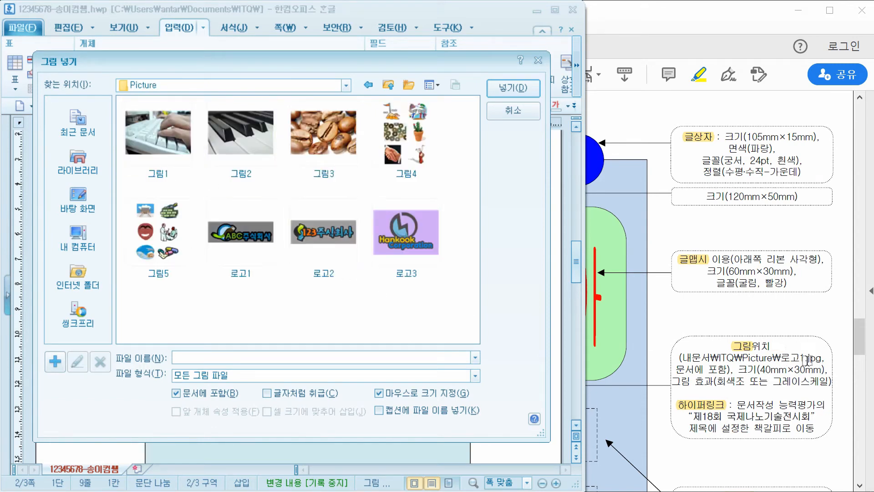
click(244, 245)
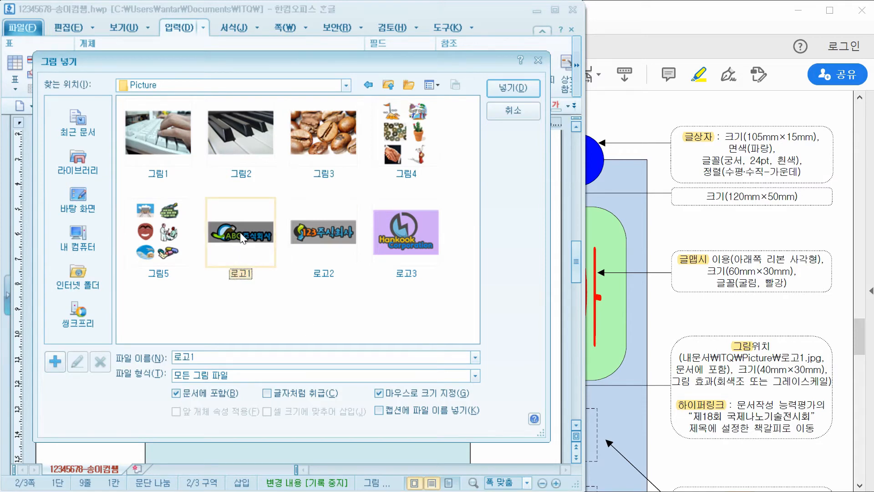
double_click(241, 237)
drag(65, 277, 157, 333)
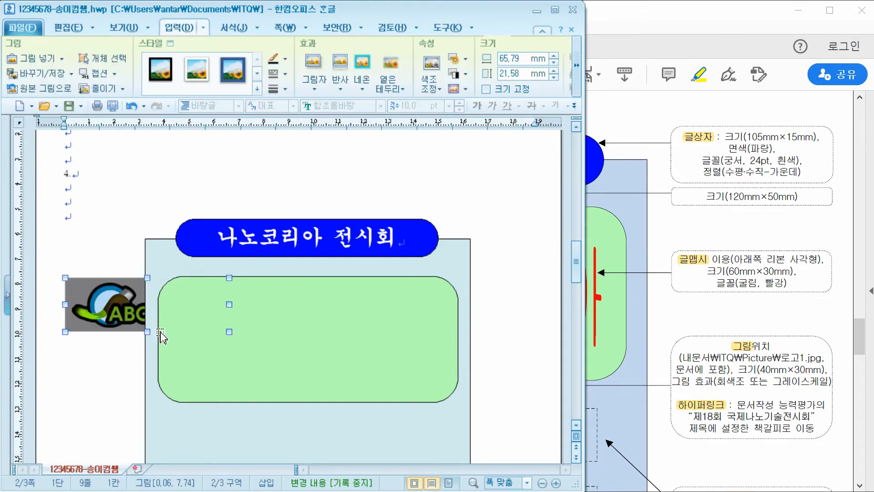
Step: Try to move the logo picture onto the green rounded rectangle, and undo the move
drag(102, 308, 191, 307)
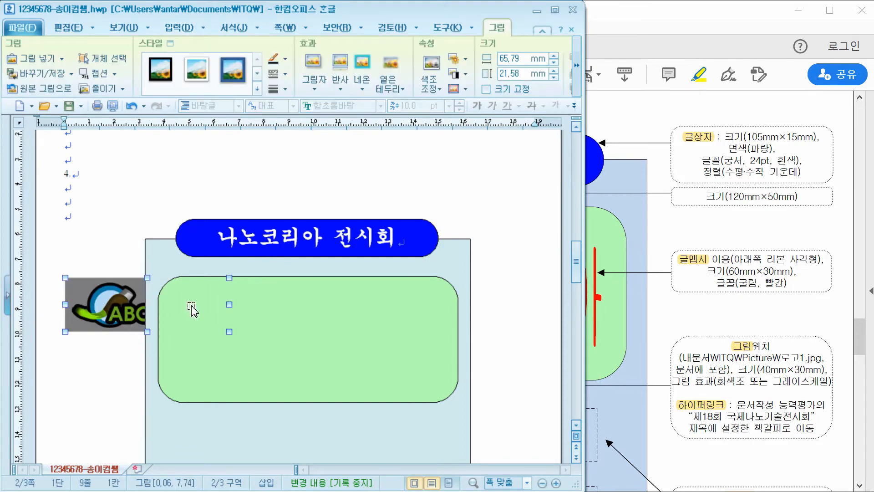
drag(193, 310, 215, 325)
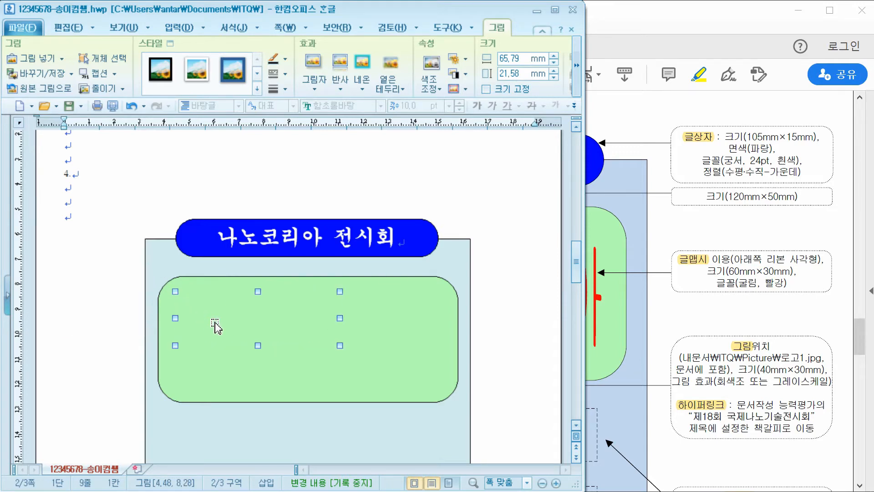
key(ctrl+z)
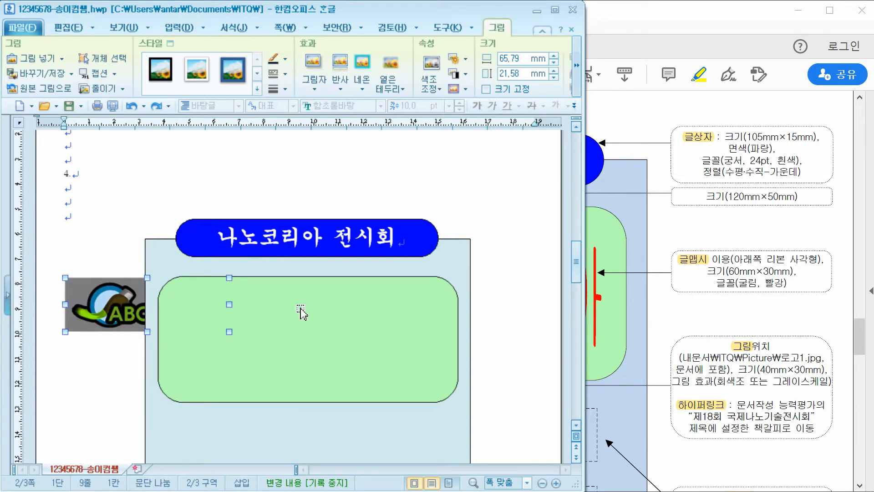
Step: Set the logo picture's size to 40 mm wide and 30 mm high, lock its size, and position it in front of the text
click(675, 303)
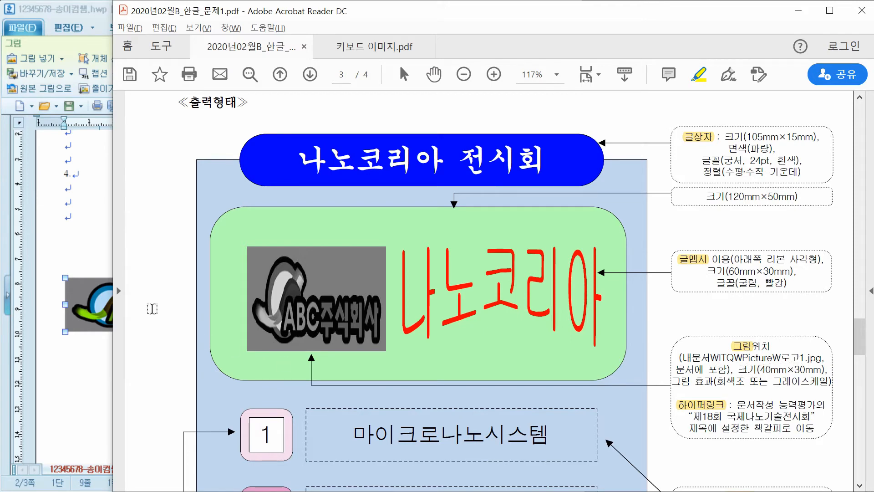
click(109, 309)
double_click(119, 310)
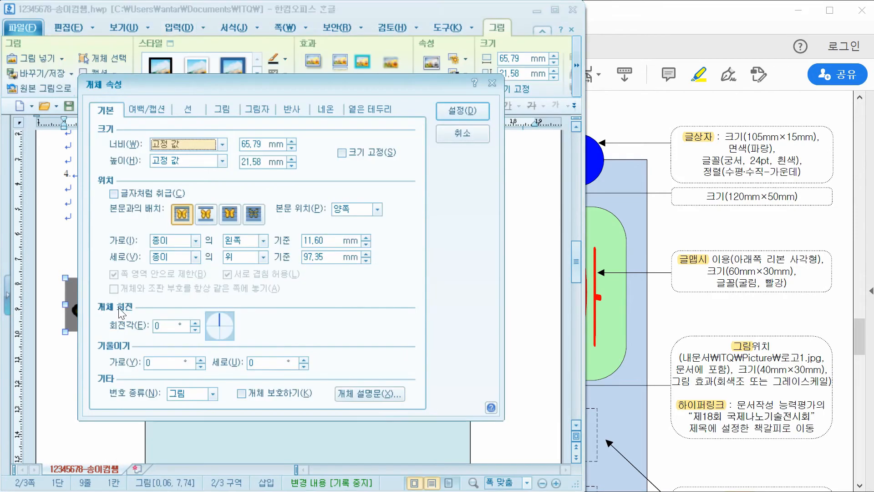
key(Tab)
text(40)
key(Tab)
text(30)
key(Tab)
key(space)
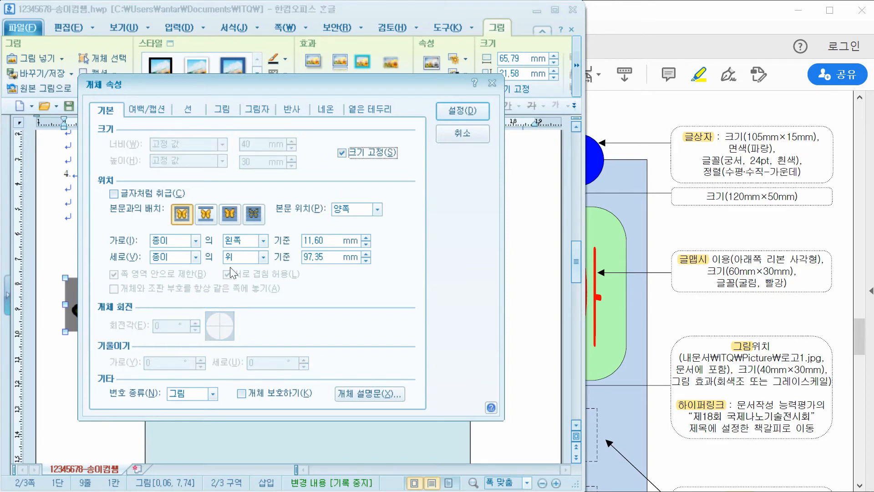
drag(136, 86, 300, 71)
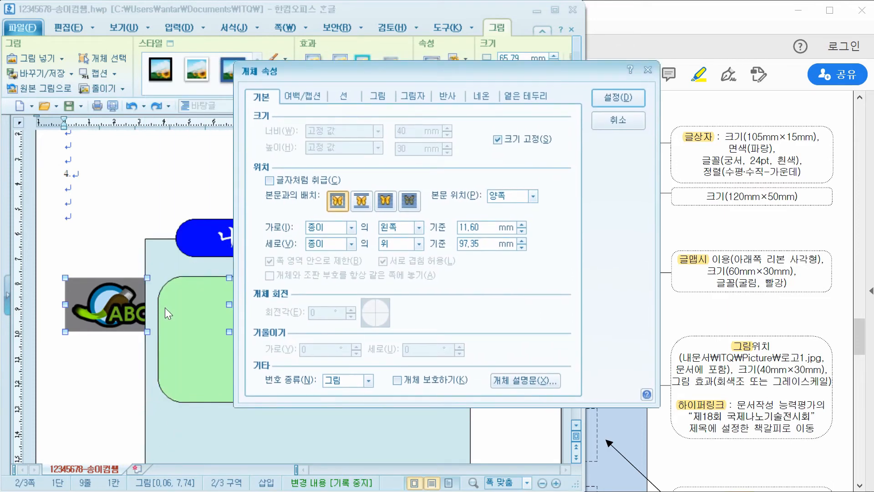
click(385, 201)
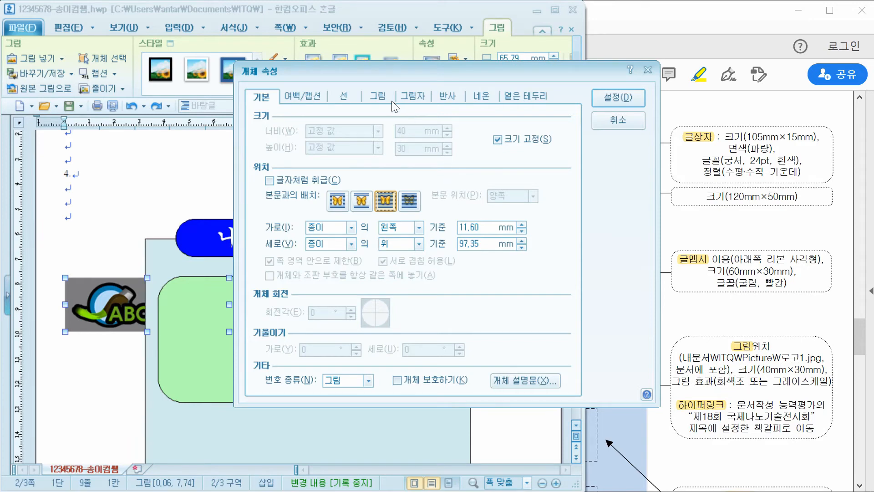
Step: Apply the 회색조 (grayscale) effect to the logo picture and move it into the left part of the green rounded rectangle
click(375, 97)
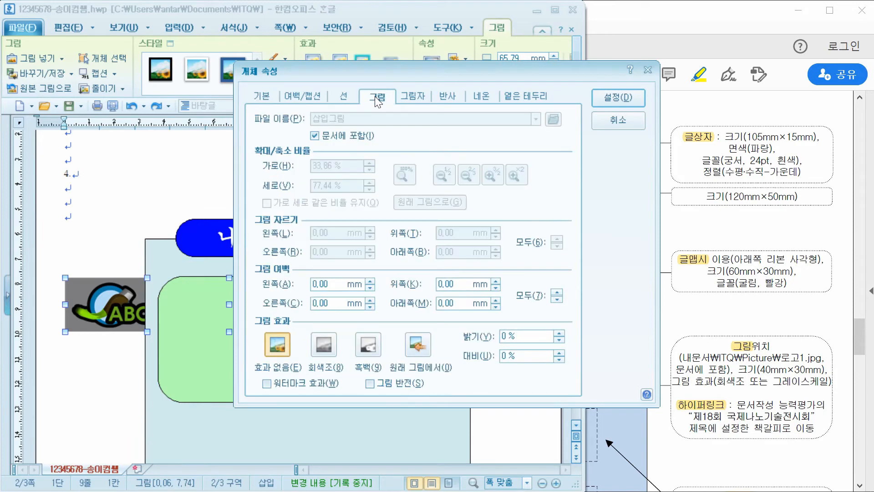
click(319, 345)
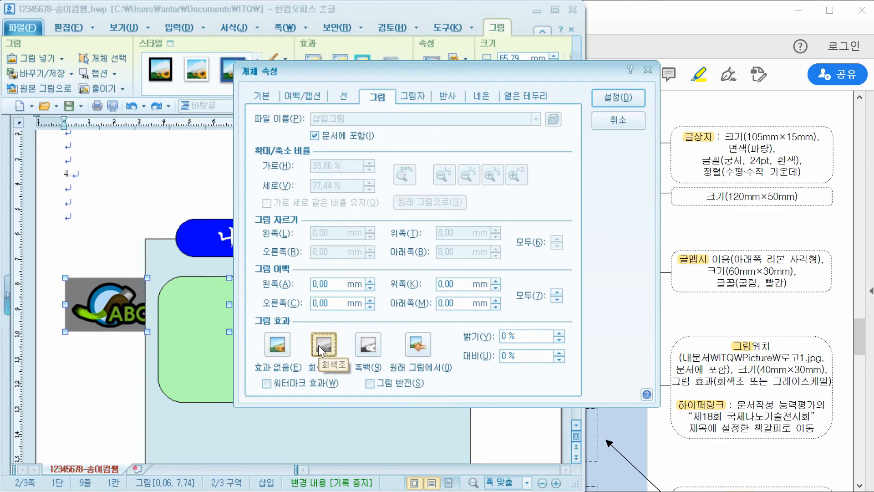
click(619, 101)
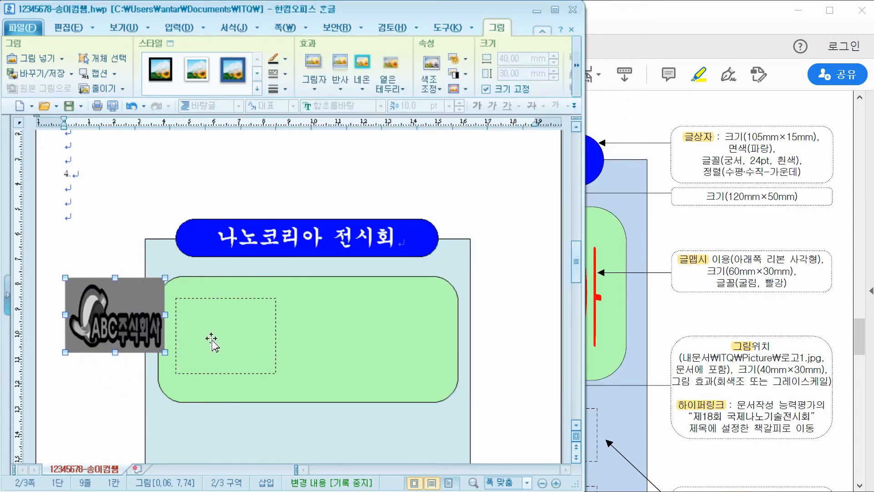
drag(211, 341, 212, 342)
click(511, 357)
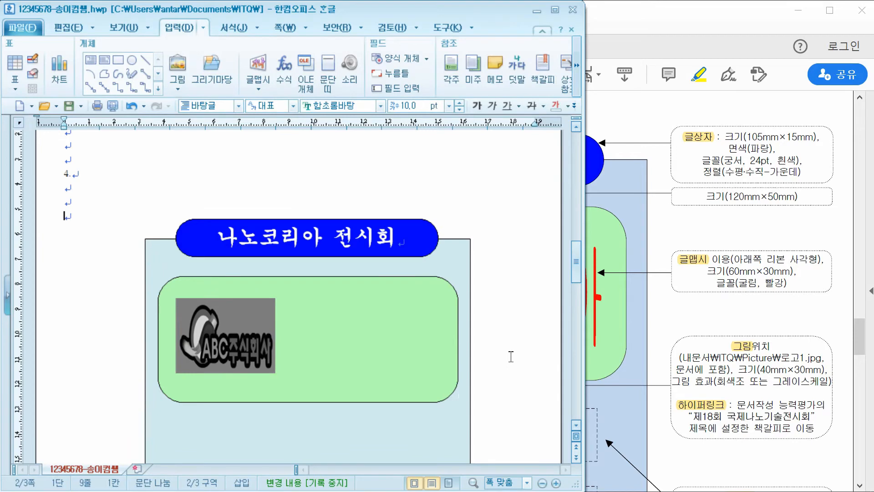
Step: Start a new 글맵시 (WordArt) object from the exam sheet and enter 나노코리아 as its content
click(696, 319)
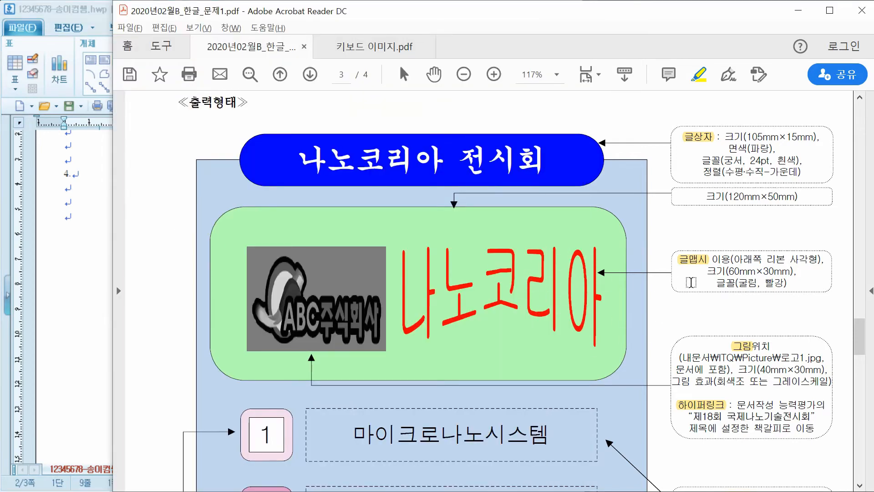
click(108, 292)
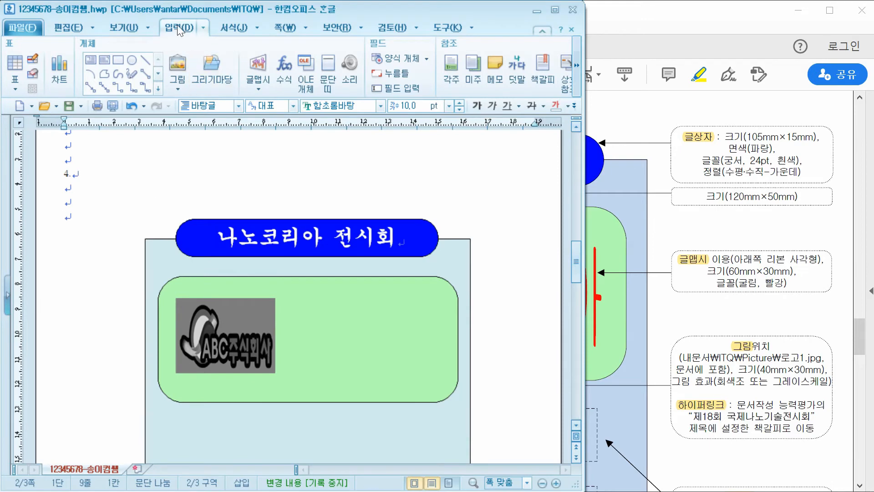
click(258, 64)
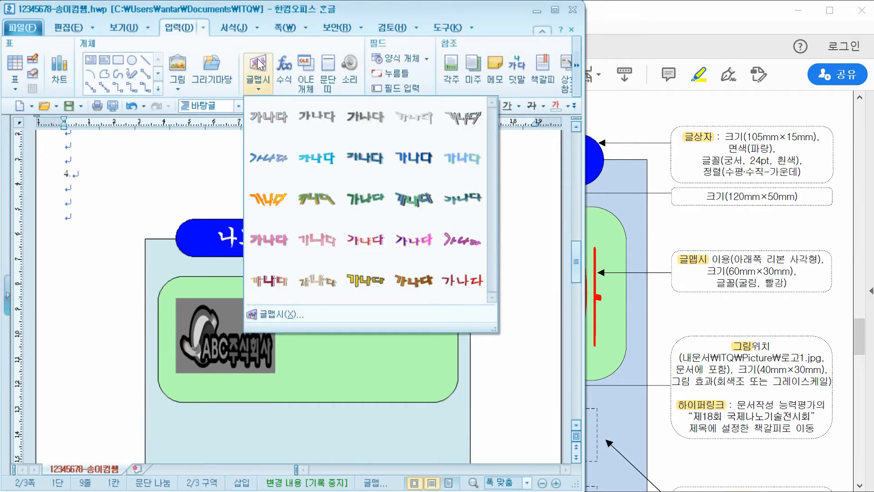
click(280, 313)
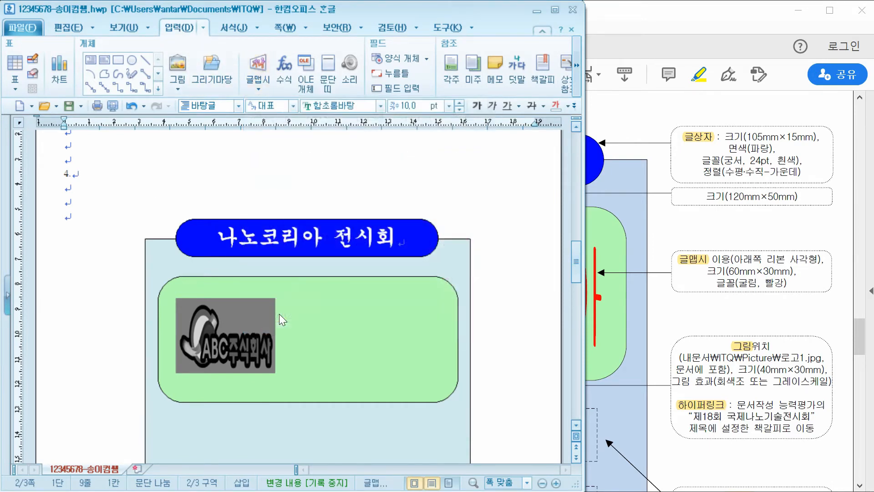
click(647, 225)
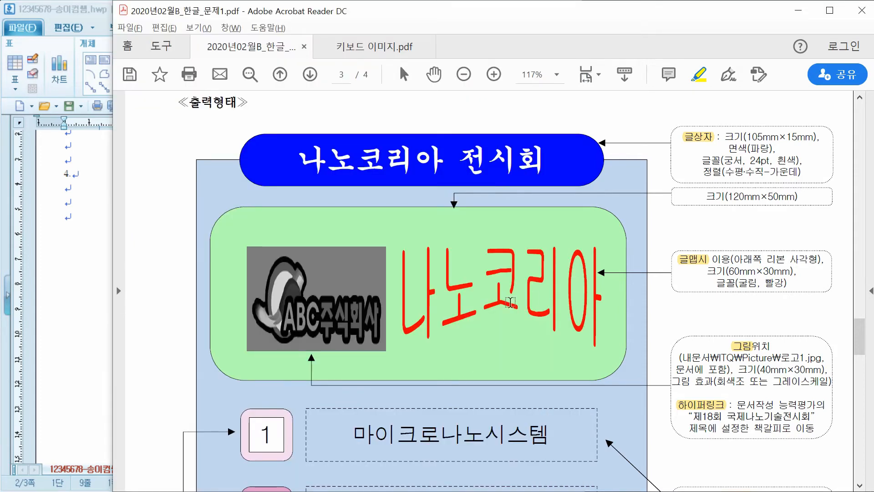
click(112, 312)
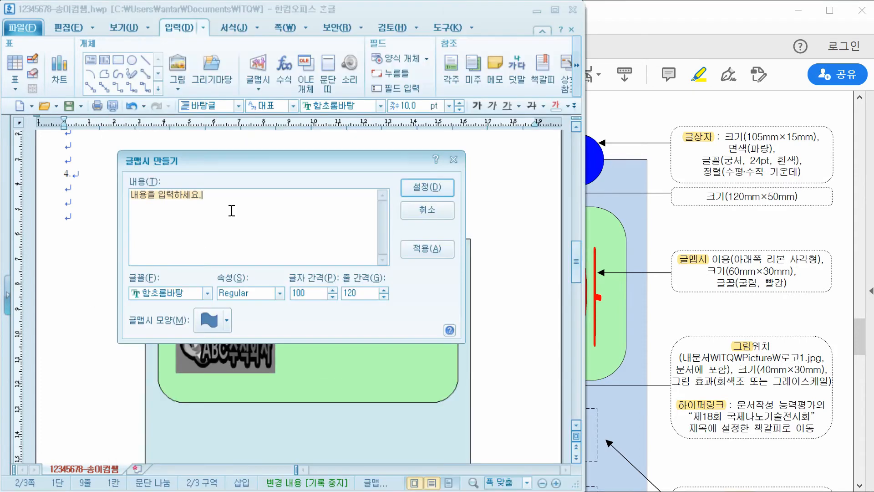
text(나노코리아)
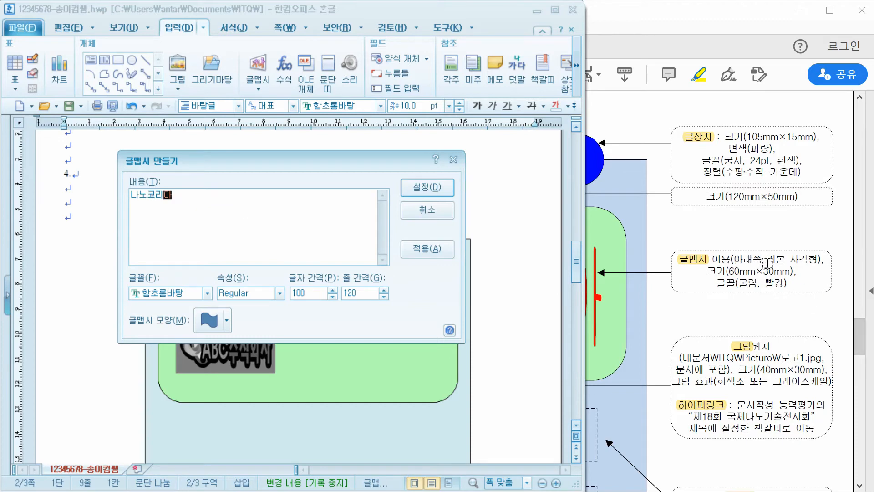
Step: Give the 나노코리아 글맵시 the 아래쪽 리본 사각형 shape and the 굴림 font, and insert it in the document
click(753, 221)
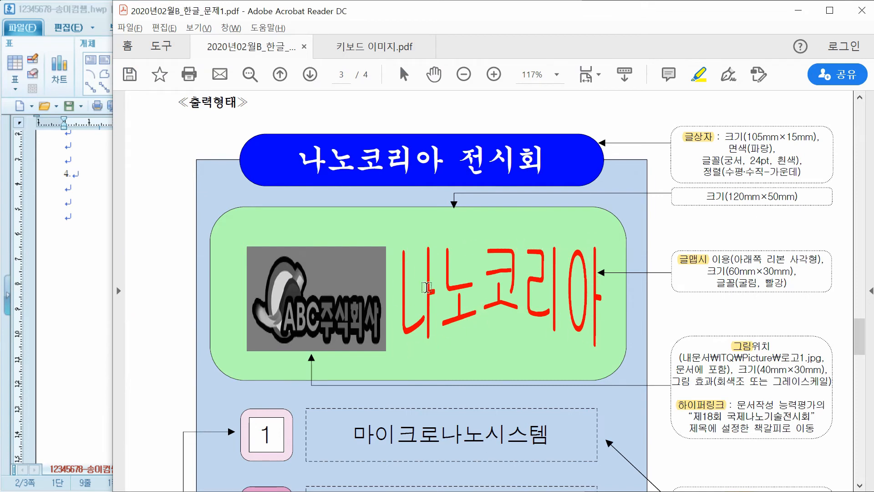
click(107, 288)
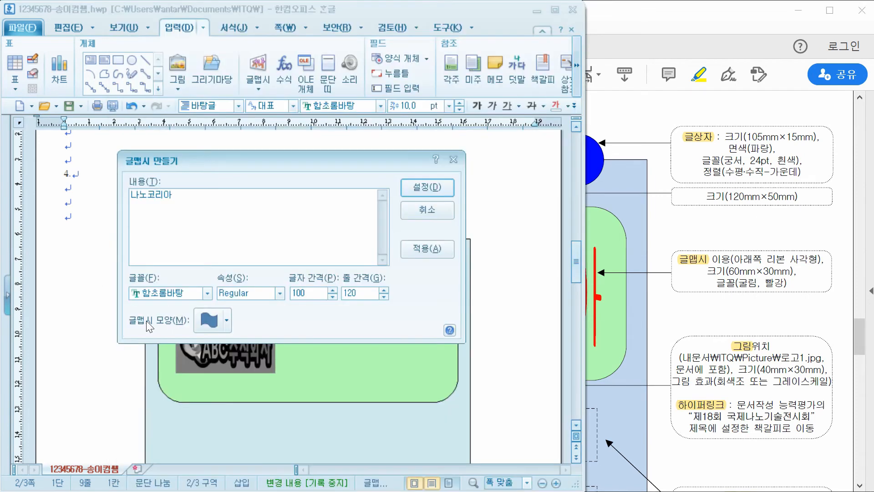
click(227, 320)
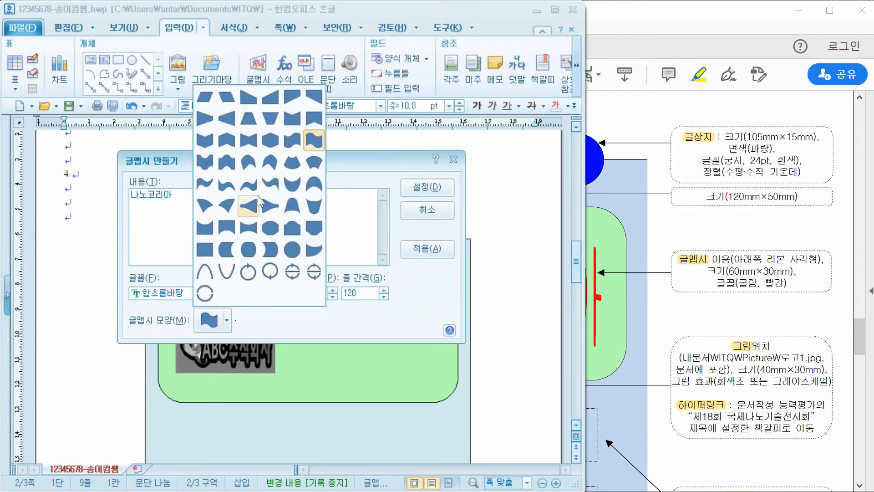
click(314, 118)
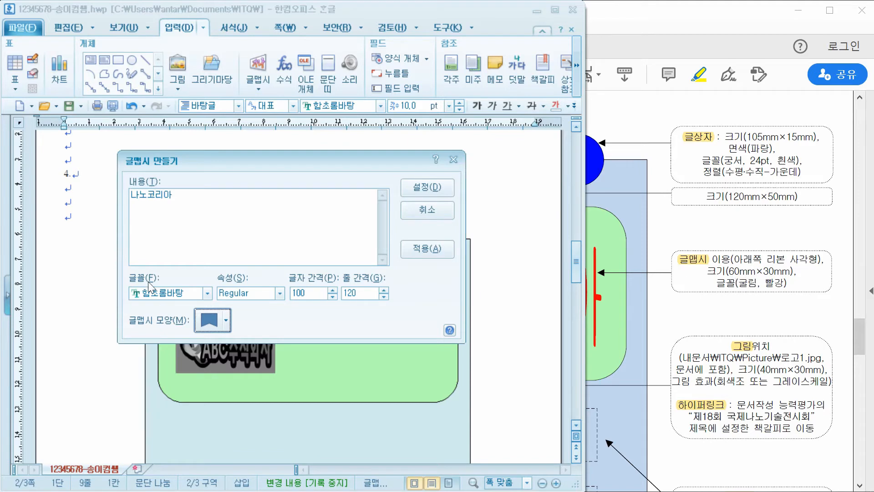
click(206, 292)
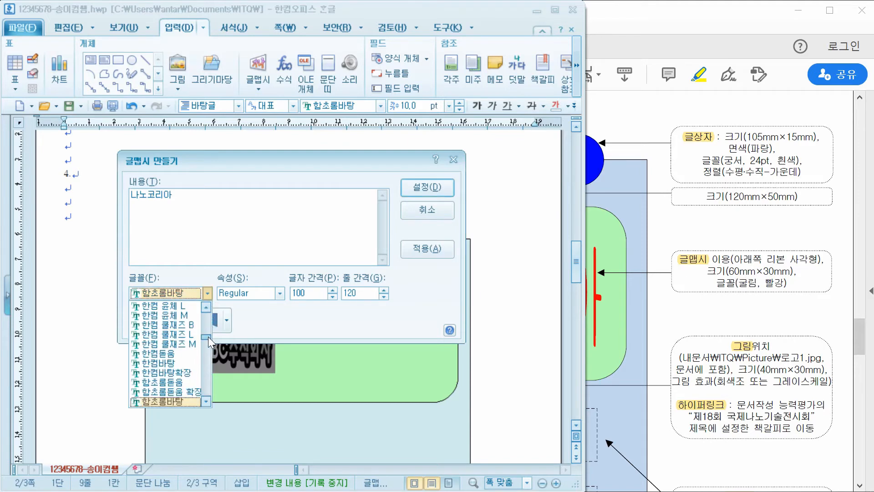
drag(208, 337, 206, 303)
click(156, 315)
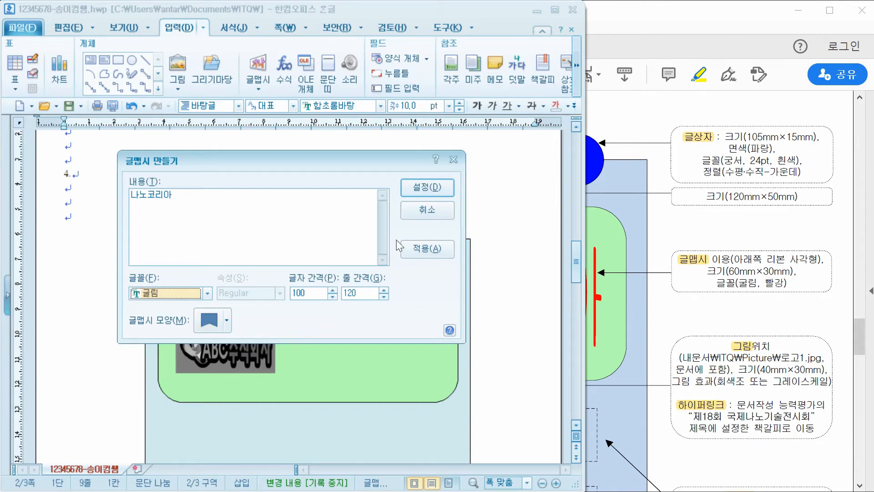
click(418, 193)
Step: Move the 글맵시 beside the green box, place it in front of the text, and fix its size at 60 mm by 30 mm
drag(93, 230, 114, 321)
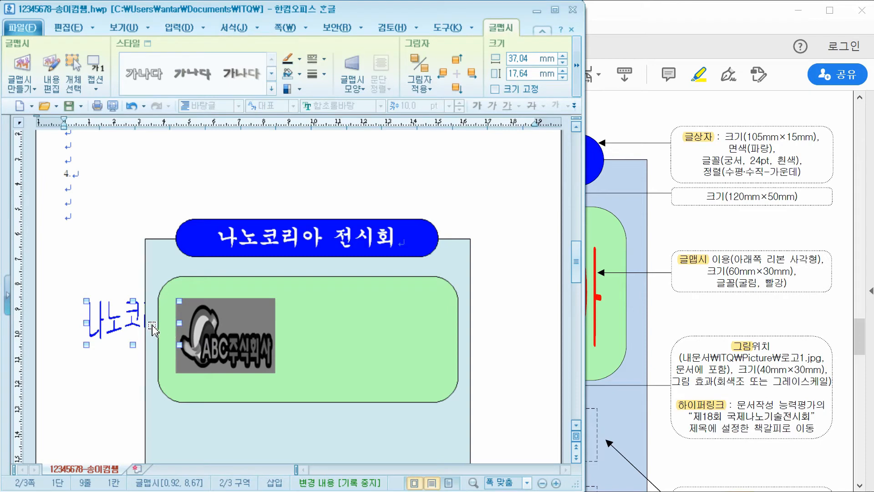
double_click(107, 322)
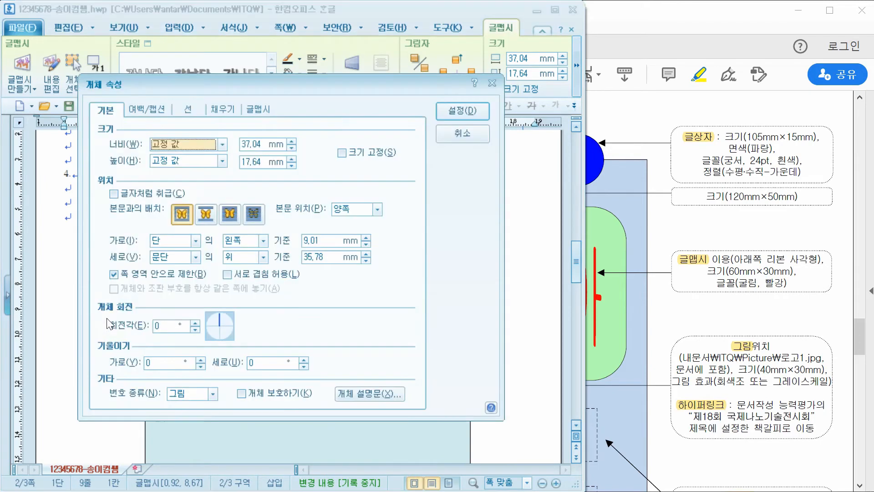
click(230, 214)
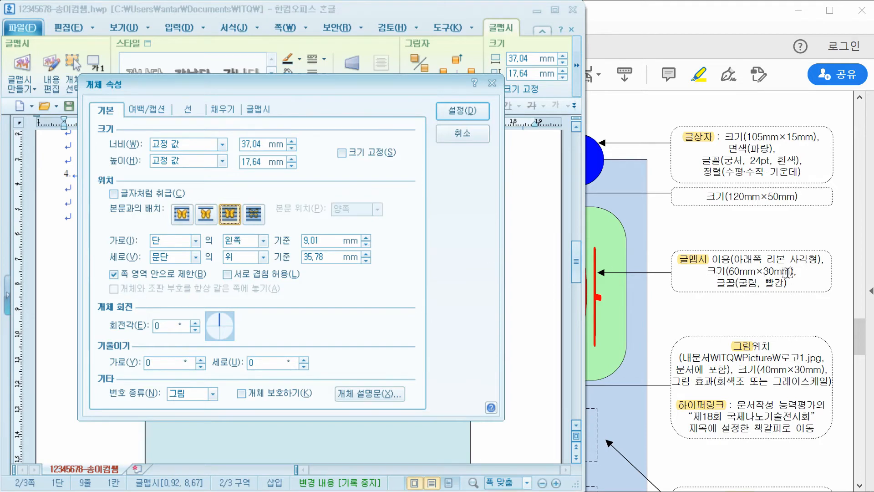
click(294, 143)
text(60)
key(Tab)
text(30)
key(alt+s)
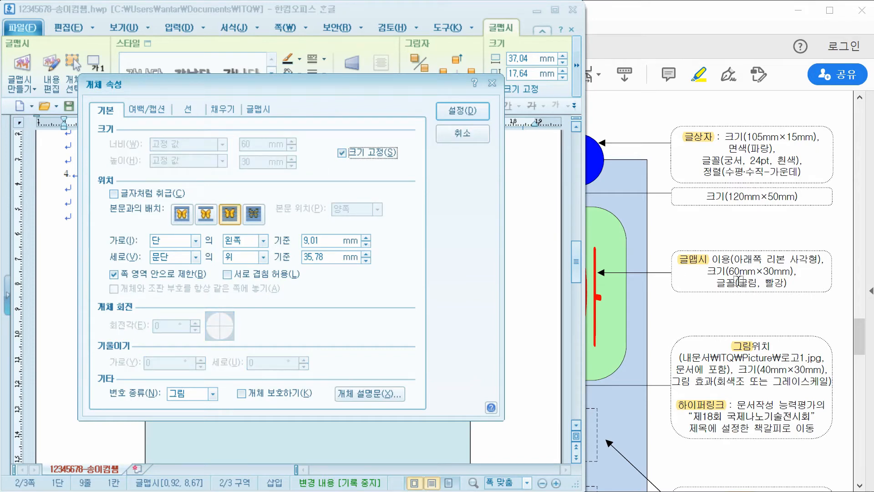
Step: Fill the 나노코리아 글맵시 with red and move it into the green rounded rectangle, beside the logo
click(222, 109)
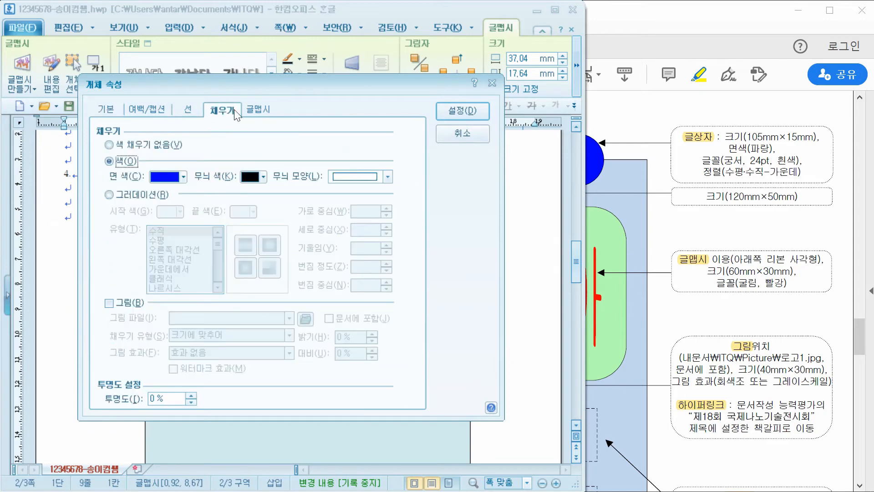
click(182, 177)
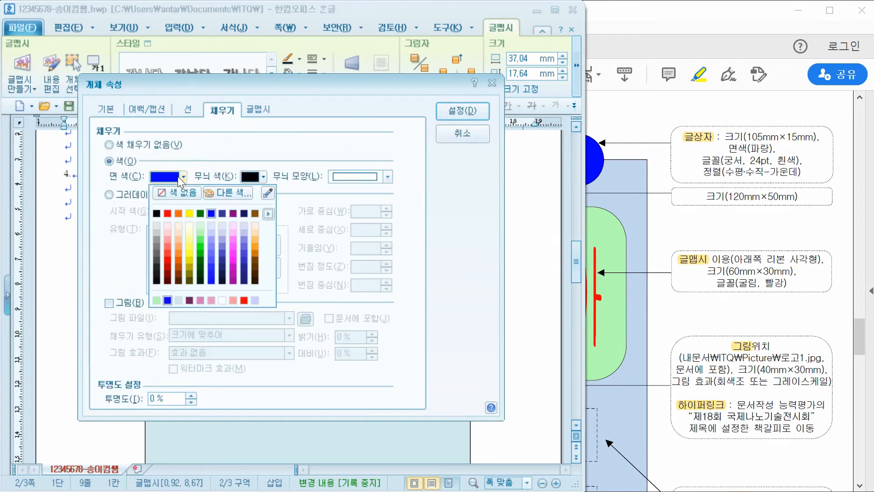
click(166, 216)
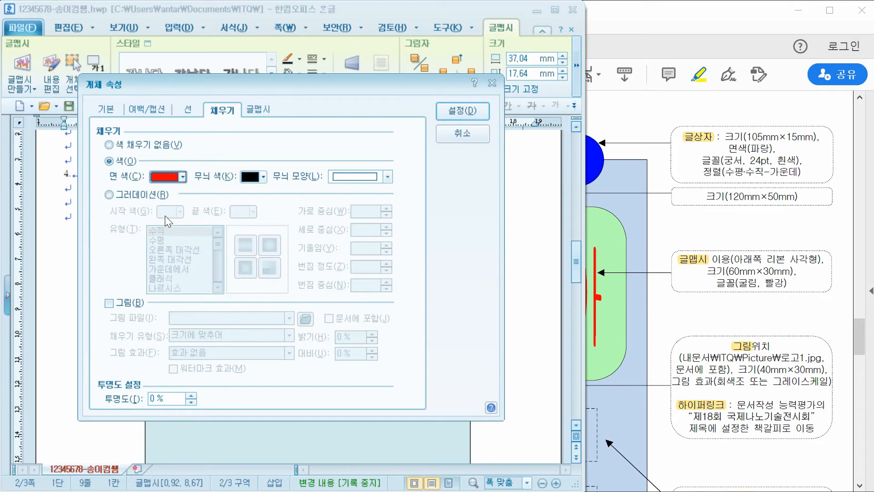
click(259, 110)
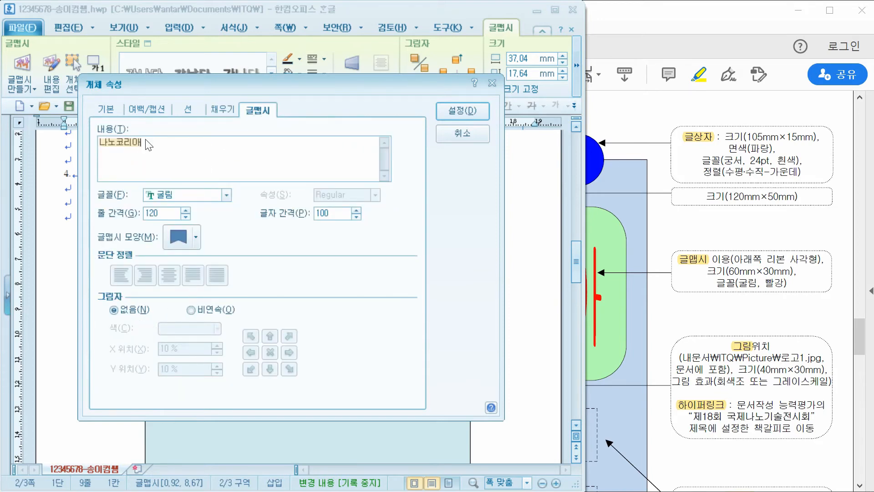
click(463, 110)
drag(135, 326, 338, 331)
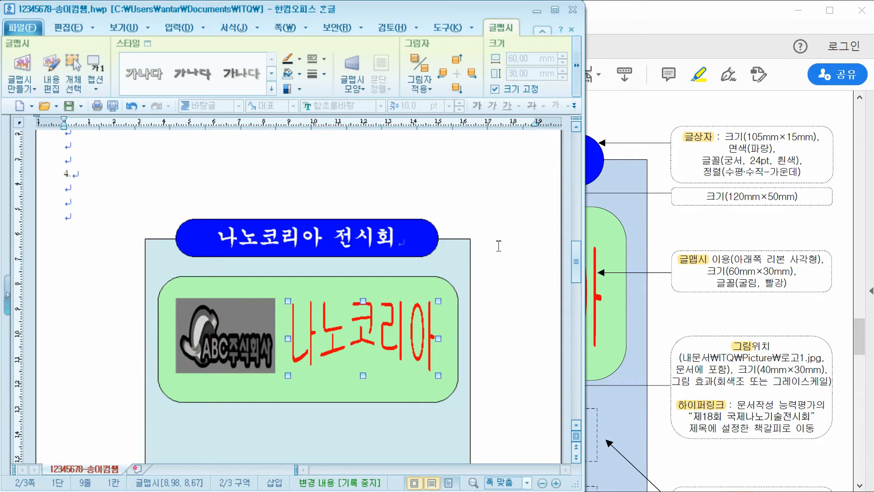
click(498, 244)
Step: Review the exam sheet's requirements for the logo hyperlink, the title bookmark, the numbered squares and the dashed text boxes
scroll(502, 273, down, 1)
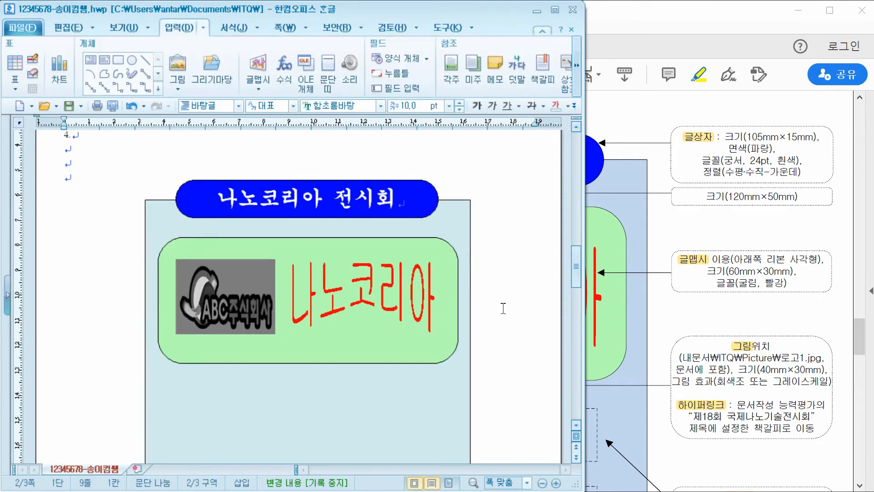
click(710, 325)
scroll(701, 321, down, 1)
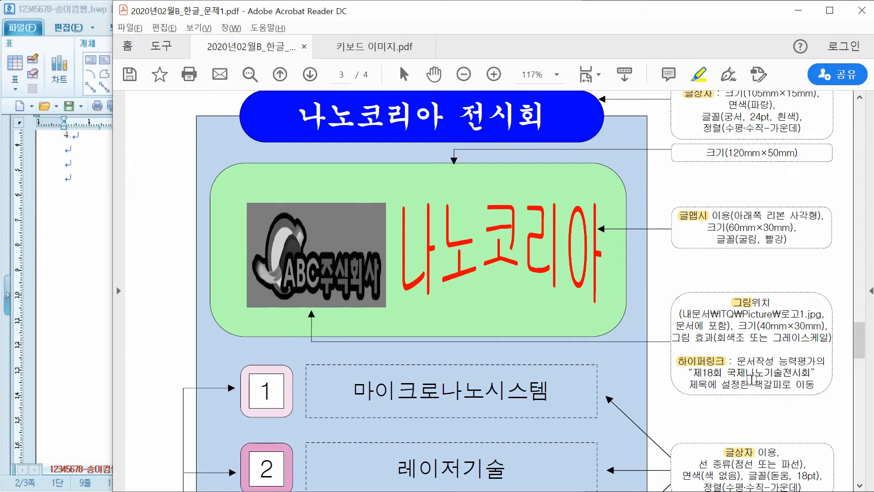
scroll(771, 377, down, 10)
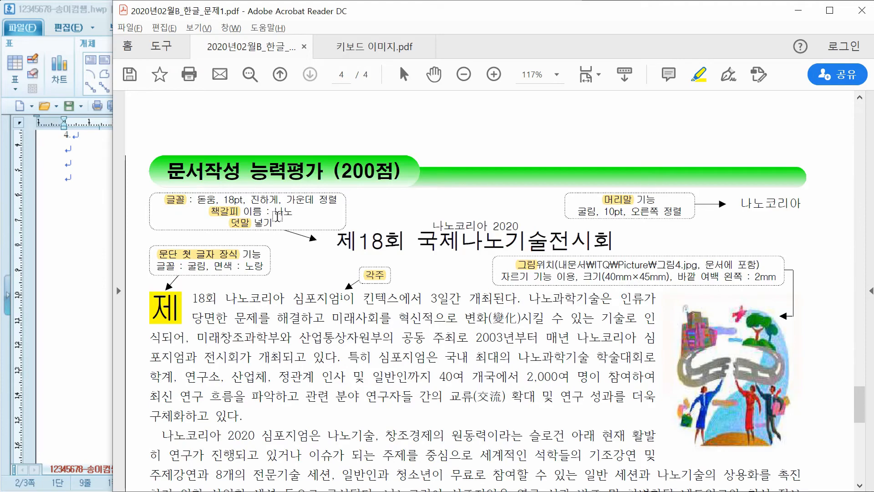
scroll(466, 272, up, 12)
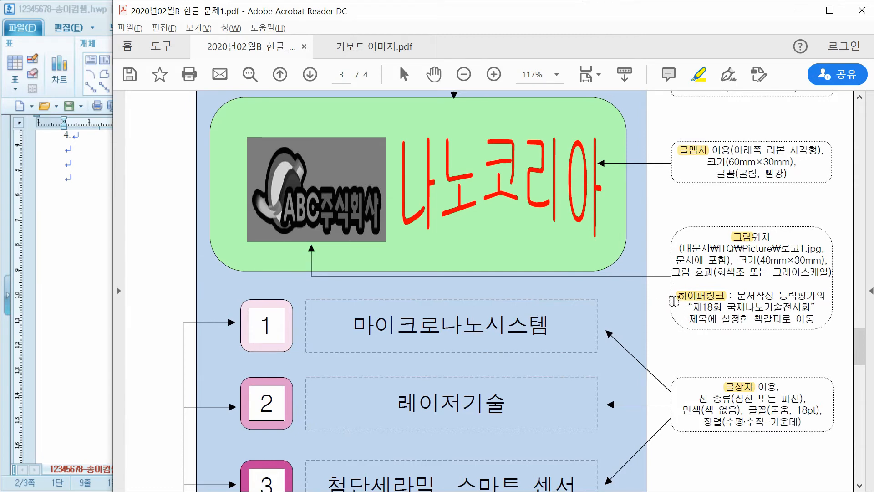
scroll(674, 301, down, 5)
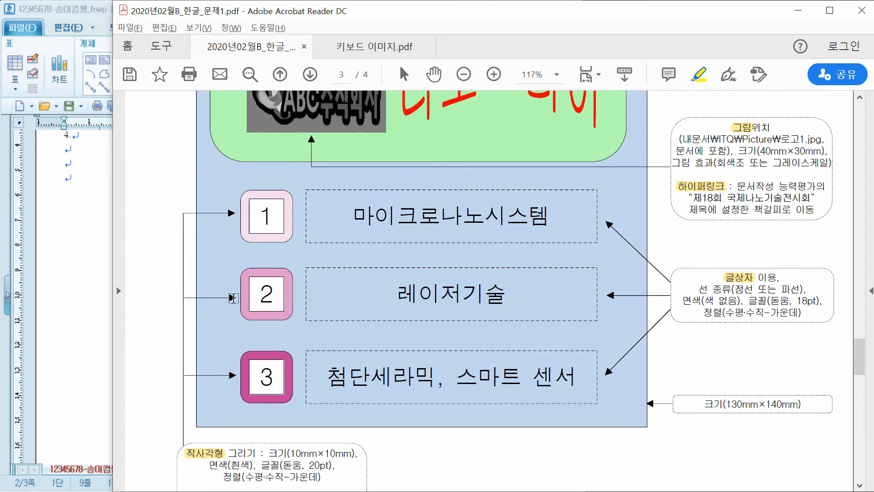
scroll(267, 374, down, 3)
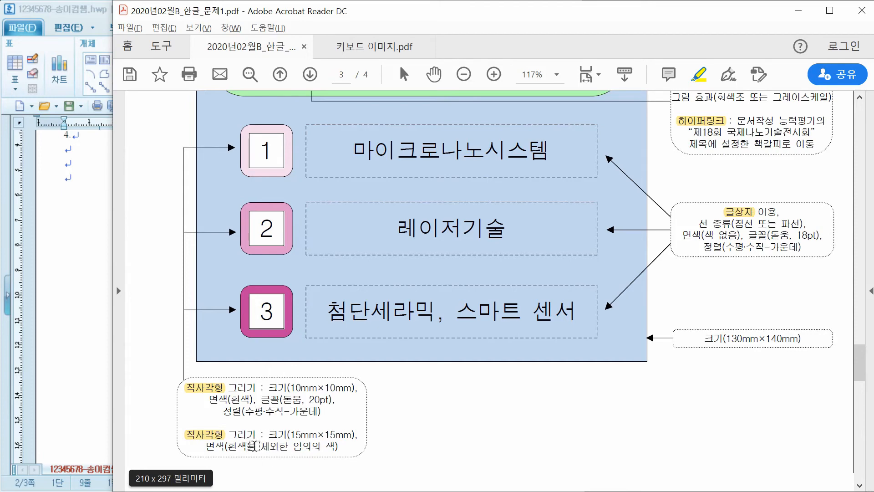
Step: Draw a rectangle about 16 mm wide and 17 mm high just below the green rounded rectangle, near its left end
click(82, 312)
scroll(198, 242, down, 4)
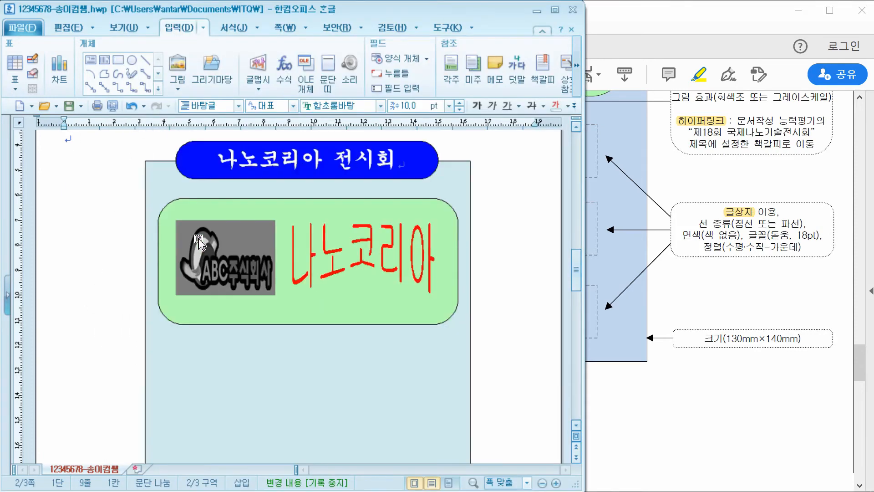
click(116, 63)
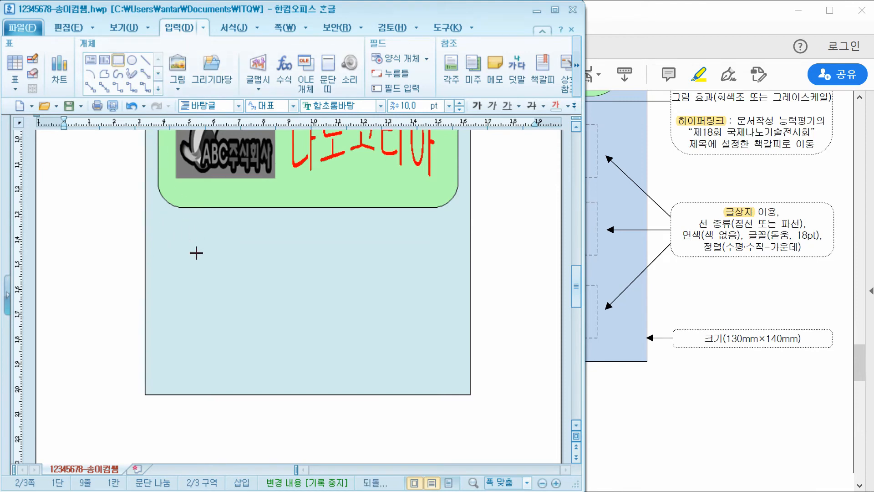
drag(164, 219, 204, 261)
Step: Set the new rectangle's size to 15 mm by 15 mm as the exam sheet specifies, and lock its size
double_click(184, 246)
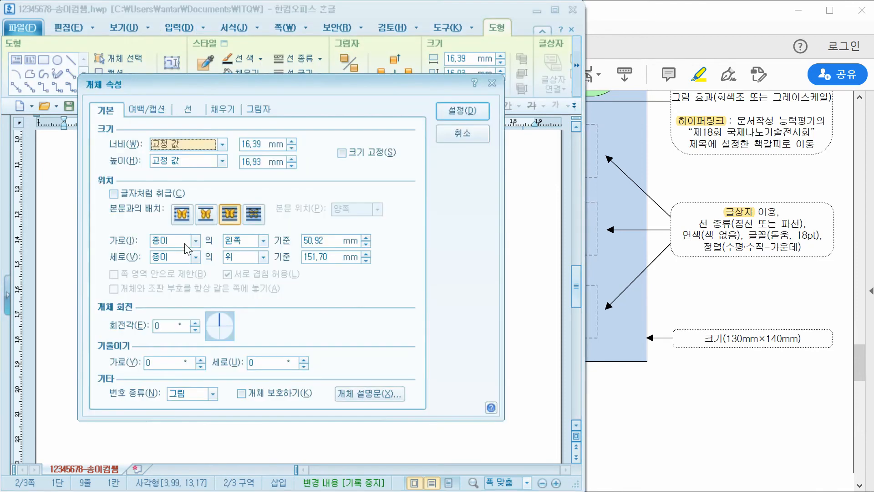
key(alt+Tab)
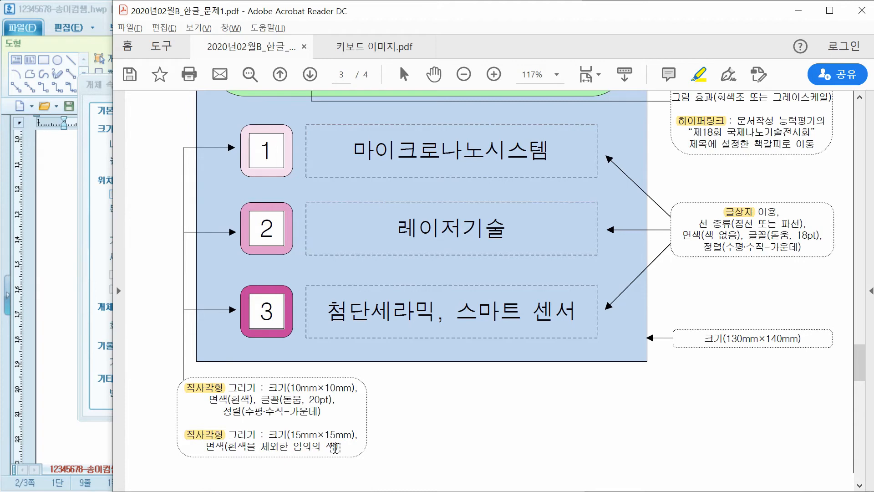
click(92, 309)
text(15)
key(Tab)
key(Tab)
text(15)
key(Tab)
key(space)
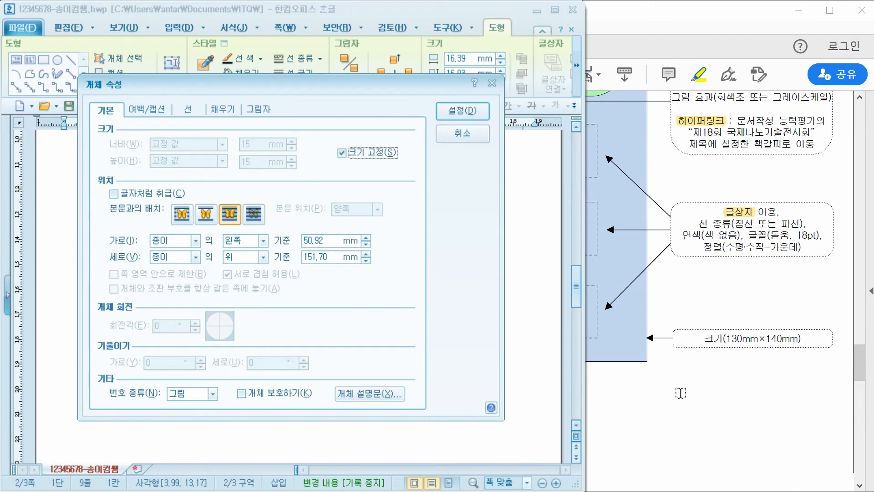
Step: Give the 15 mm square rounded corners (둥근 모양) and fill it with 보라 60% 밝게, following the exam sheet
click(680, 393)
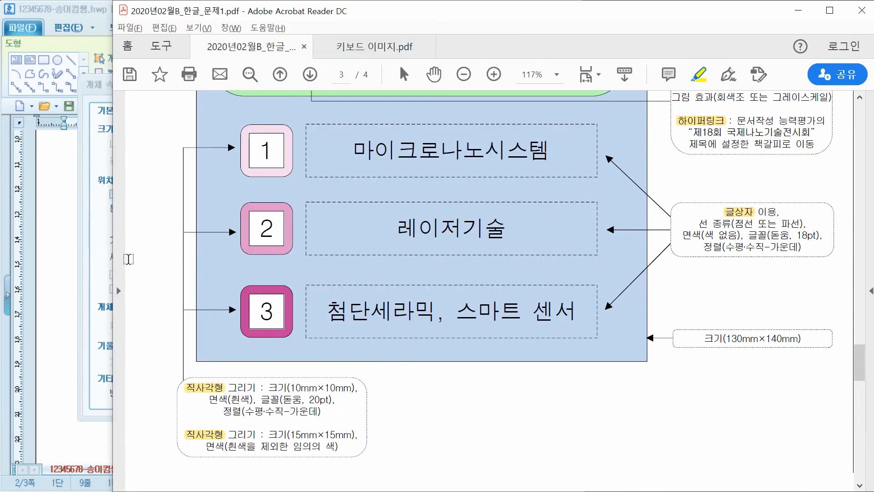
click(92, 235)
click(183, 108)
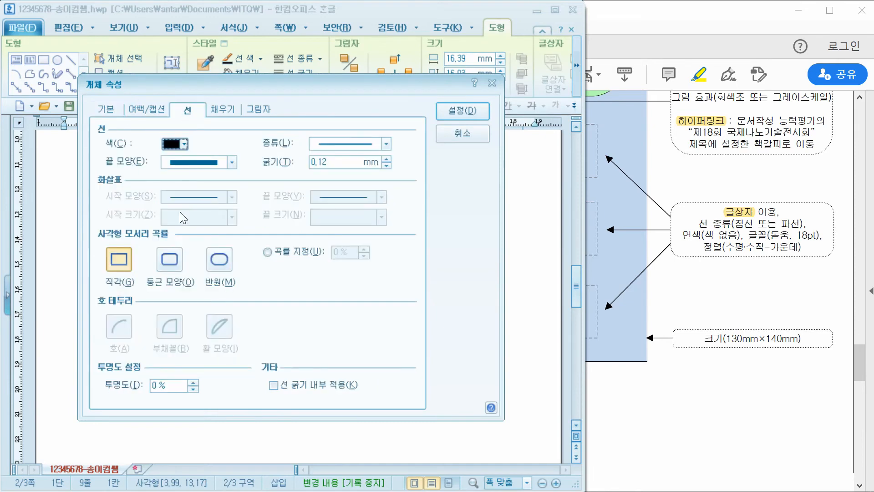
click(169, 257)
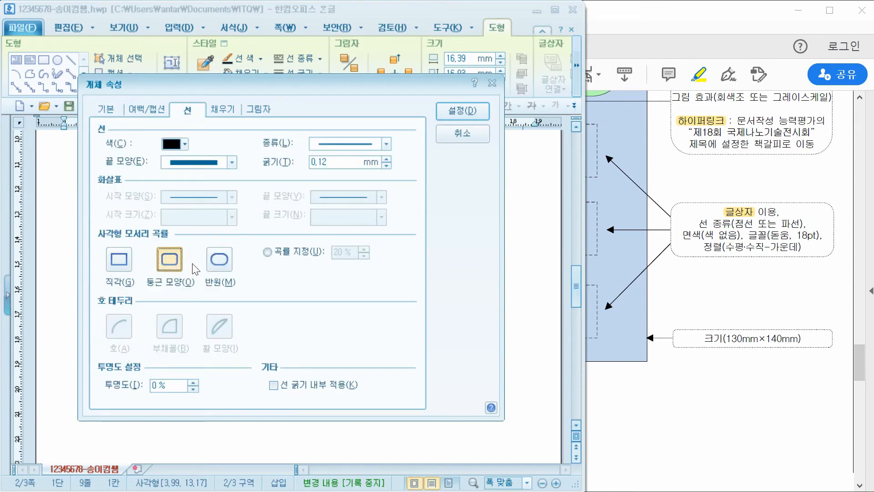
click(222, 109)
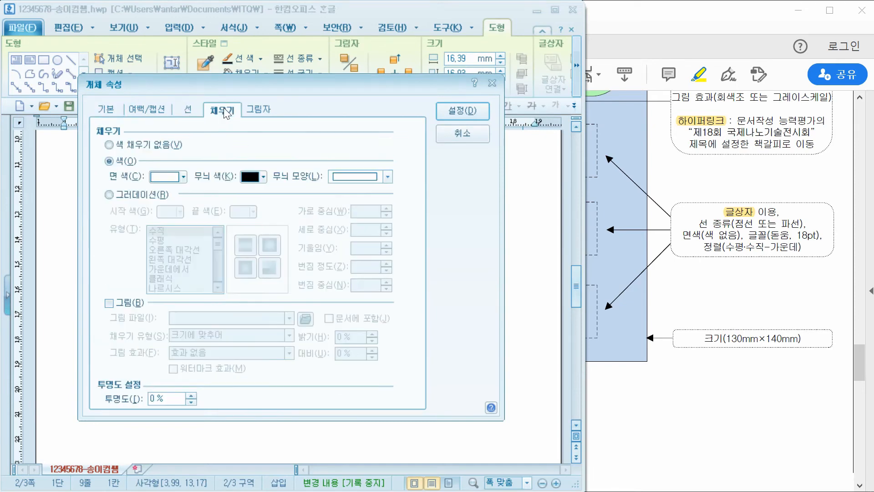
click(182, 176)
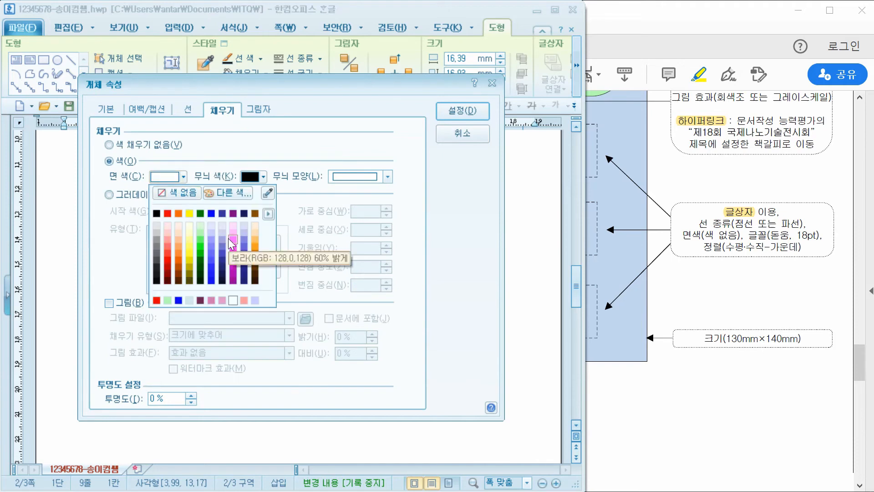
click(232, 241)
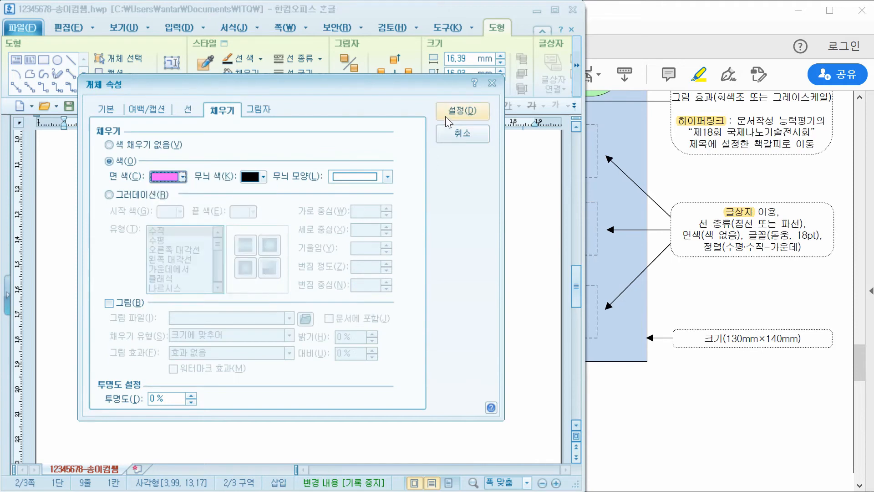
click(463, 111)
Step: Draw a smaller rectangle about 7 mm by 7 mm inside the pink rounded square
click(704, 426)
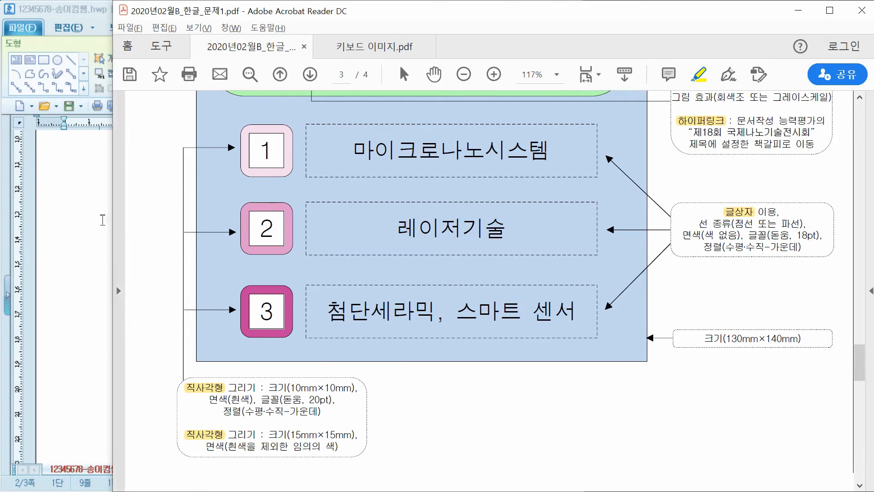
click(103, 220)
click(117, 63)
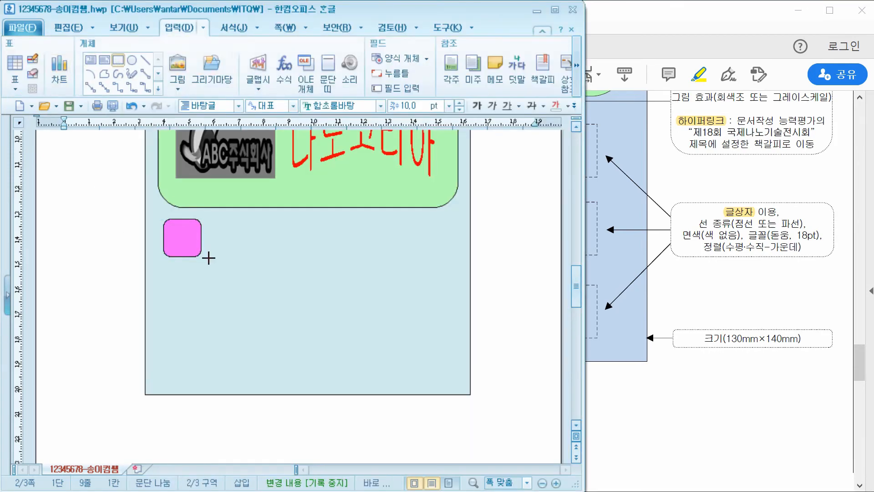
click(172, 228)
Step: Set the inner rectangle's width and height to 10 mm and lock its size
double_click(182, 242)
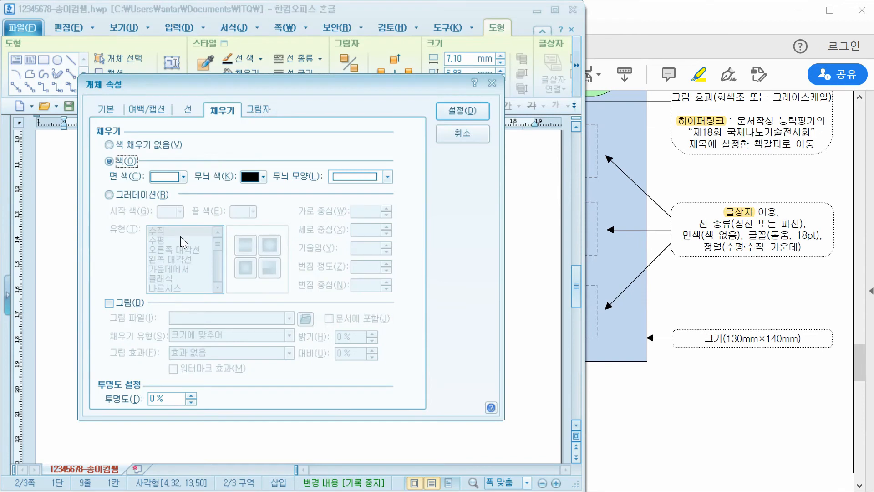
click(105, 114)
click(187, 110)
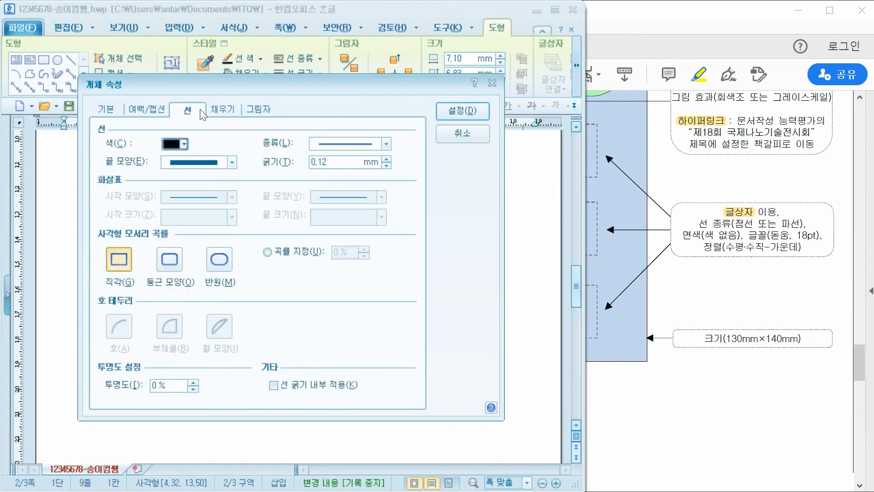
click(222, 110)
click(105, 112)
key(Tab)
key(Tab)
text(10)
key(Tab)
key(Tab)
text(10)
key(Tab)
key(space)
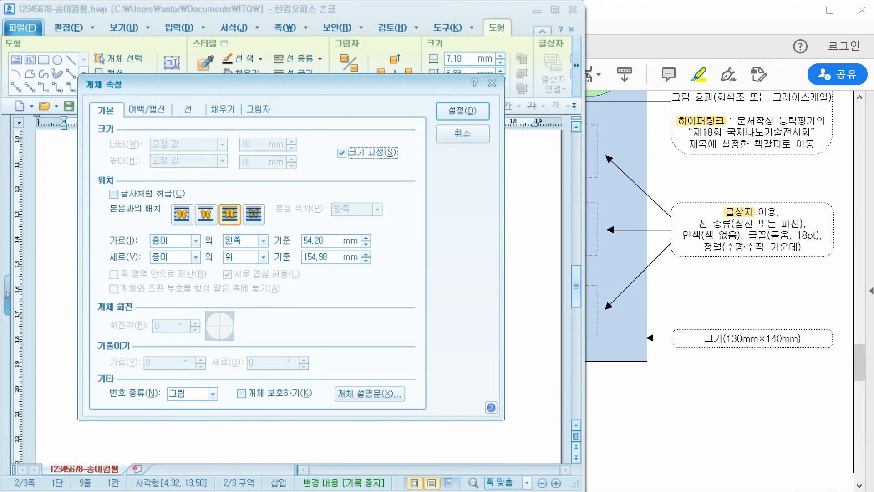
Step: Check the inner square's corner shape and fill against the exam sheet, keeping right-angled corners and white, and apply its properties
click(188, 110)
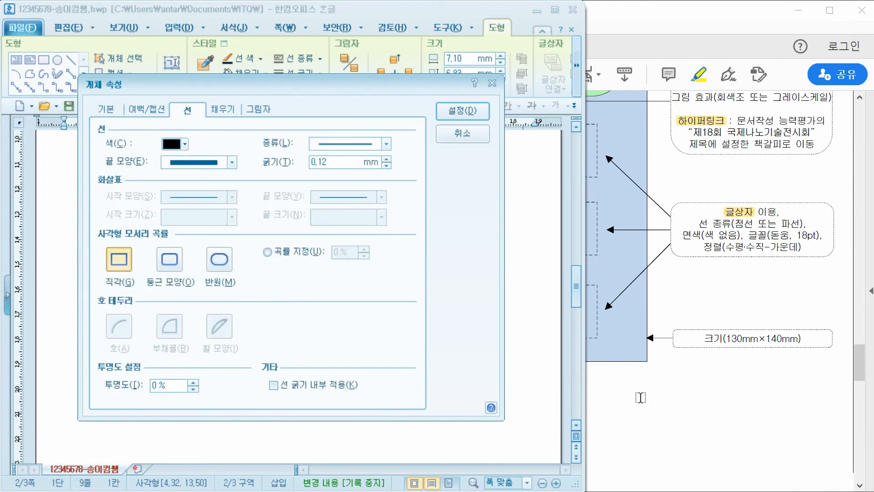
click(592, 385)
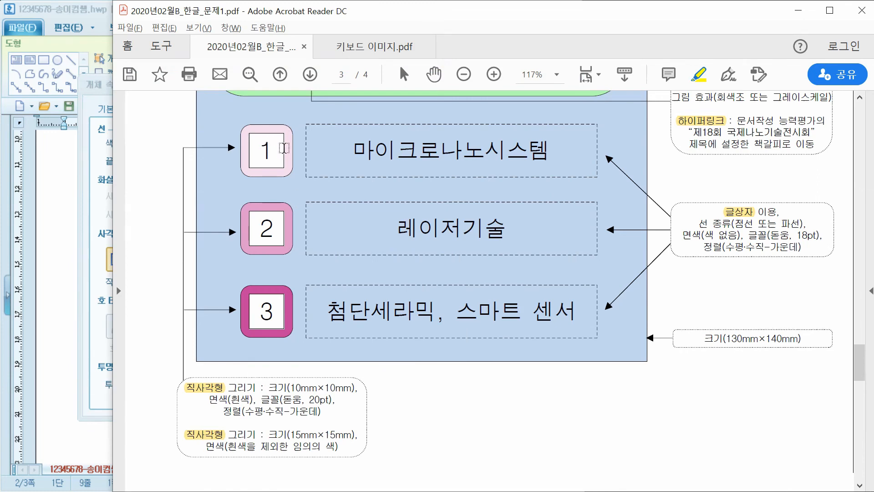
click(66, 239)
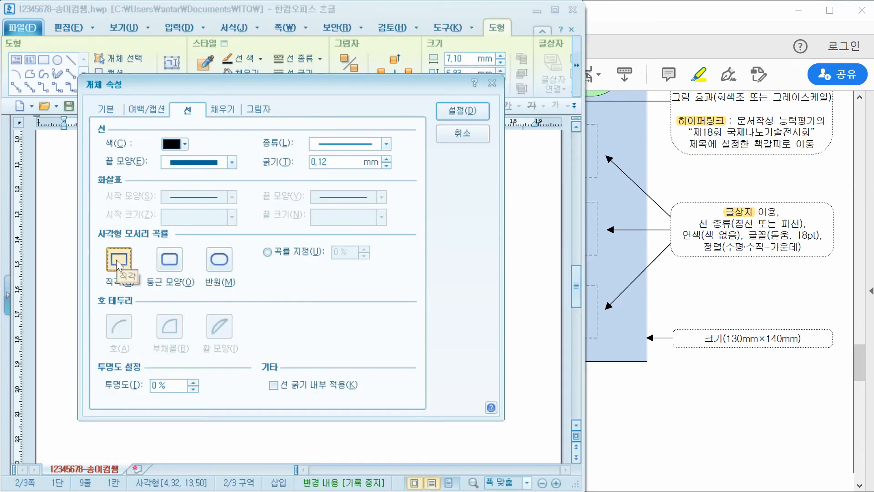
click(224, 110)
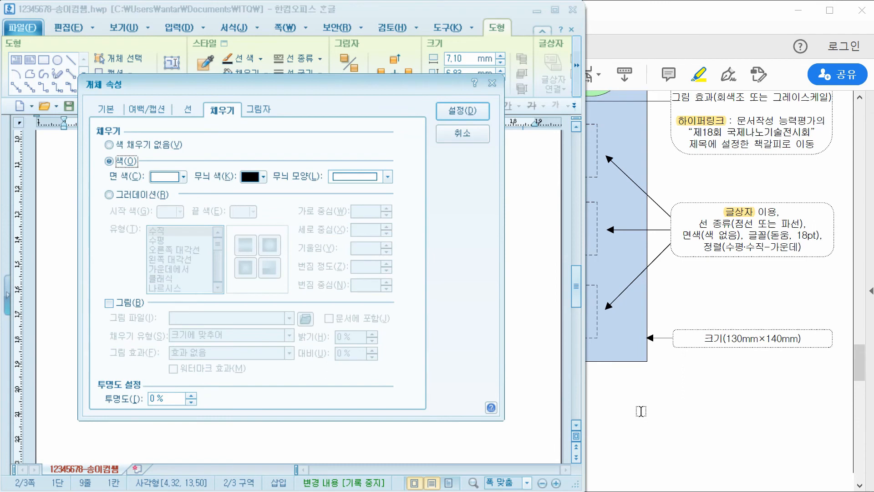
click(630, 405)
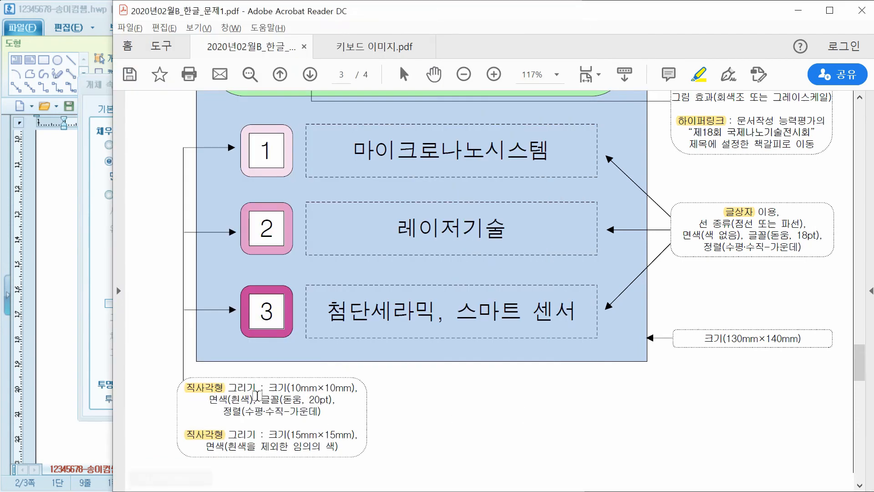
click(90, 266)
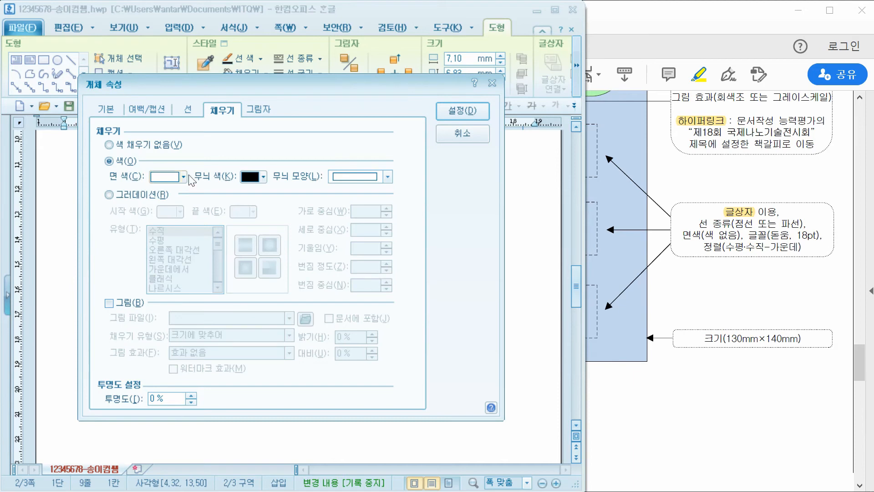
click(442, 114)
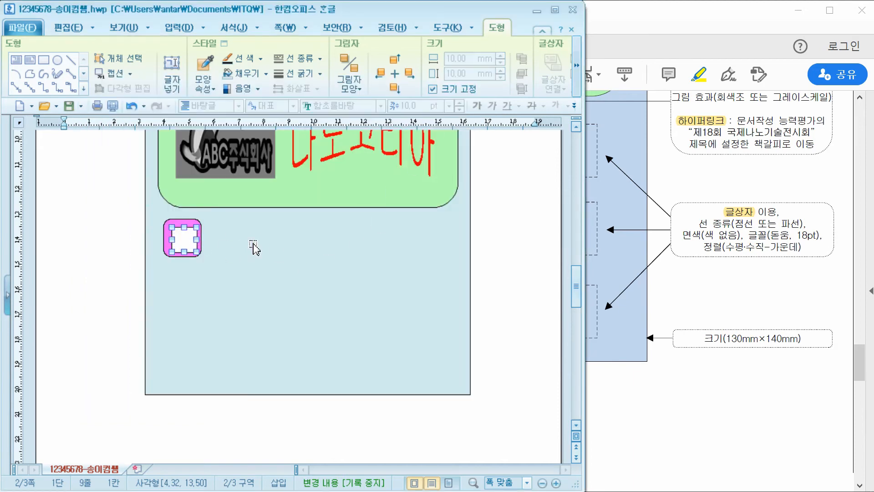
Step: Nudge the white square into the centre of the pink rounded square
mouse_move(185, 239)
mouse_down()
mouse_move(249, 240)
mouse_move(183, 241)
mouse_up()
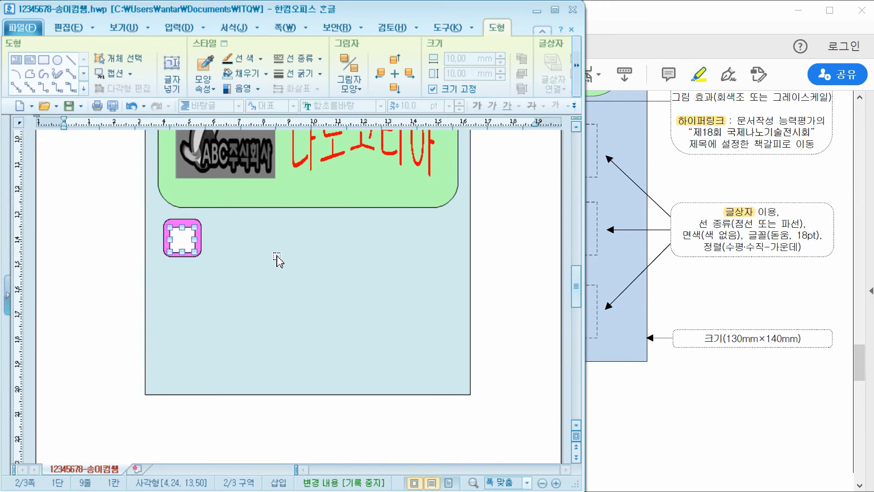
key(Left)
key(Up)
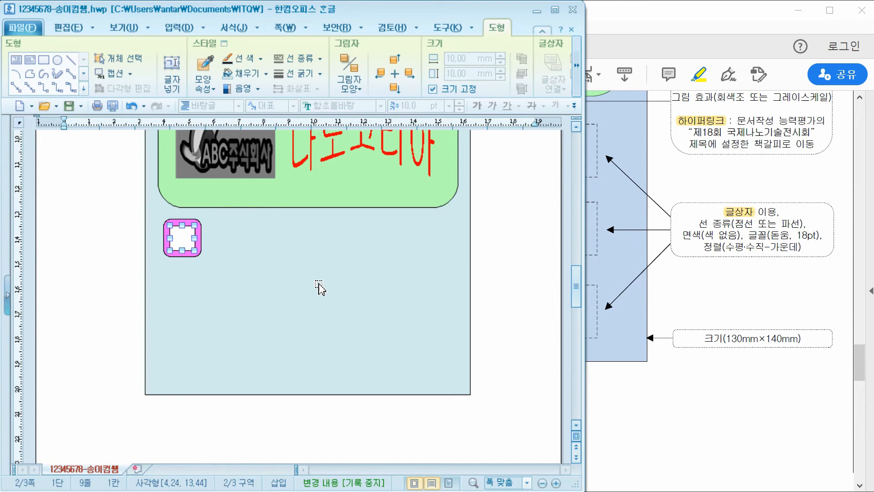
Step: Make the white square accept text inside the shape, as the exam sheet's numbered squares require
click(591, 436)
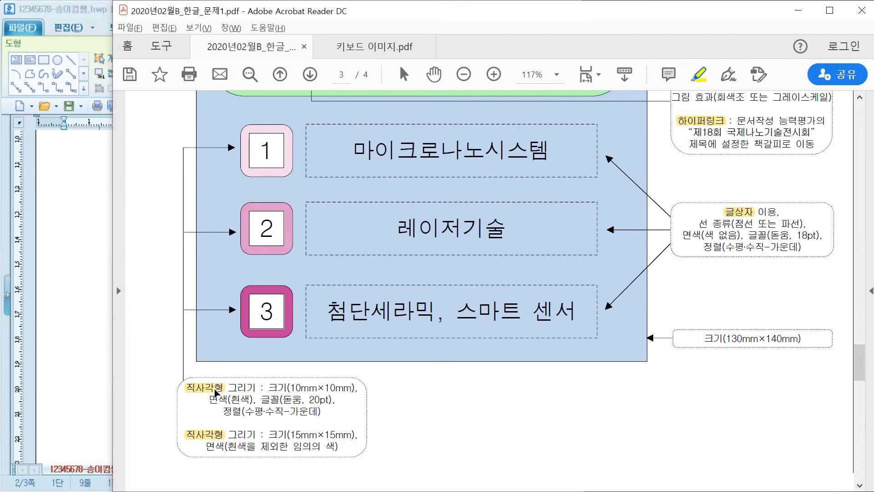
click(79, 274)
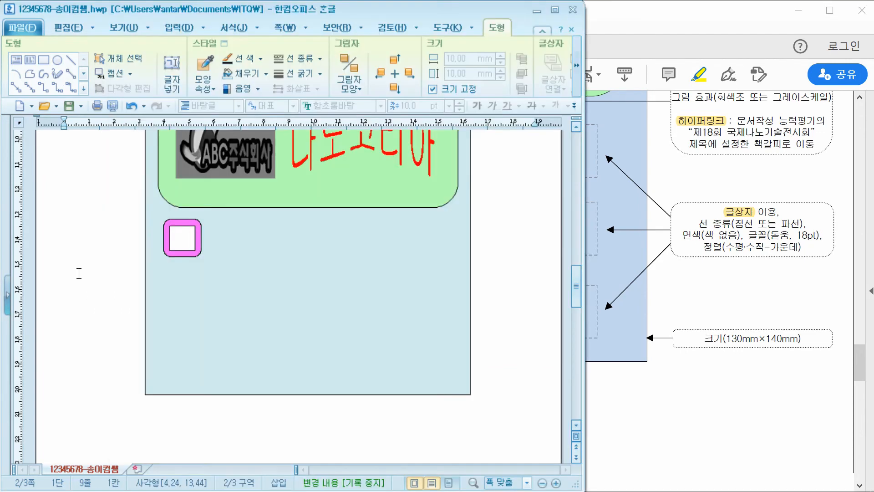
click(183, 239)
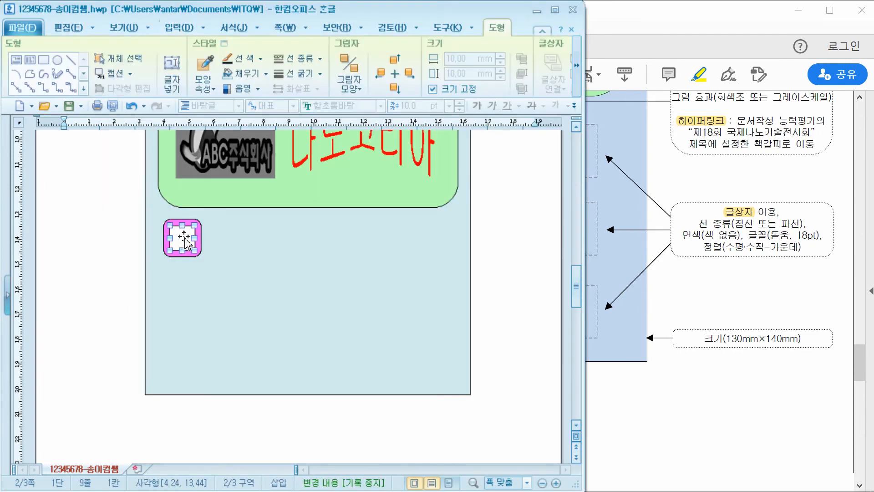
right_click(184, 238)
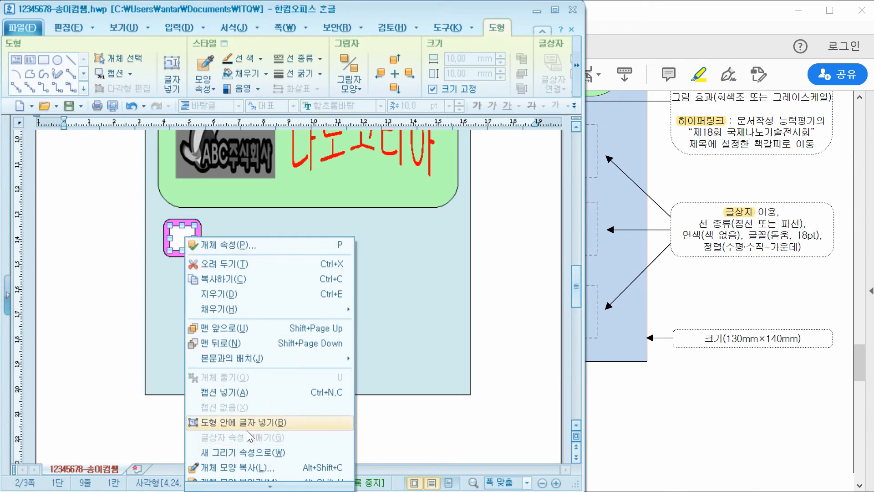
click(264, 423)
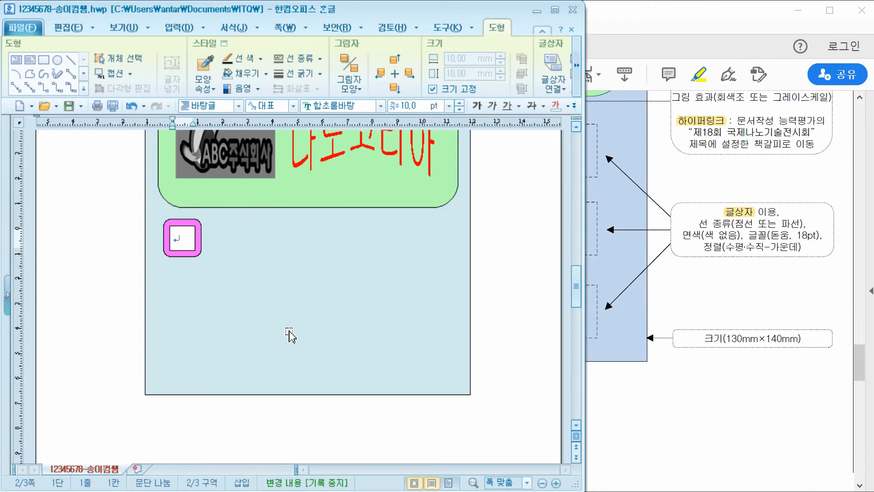
Step: Set the white square's text font to 돋움 at 20 pt, as specified on the exam sheet
click(657, 422)
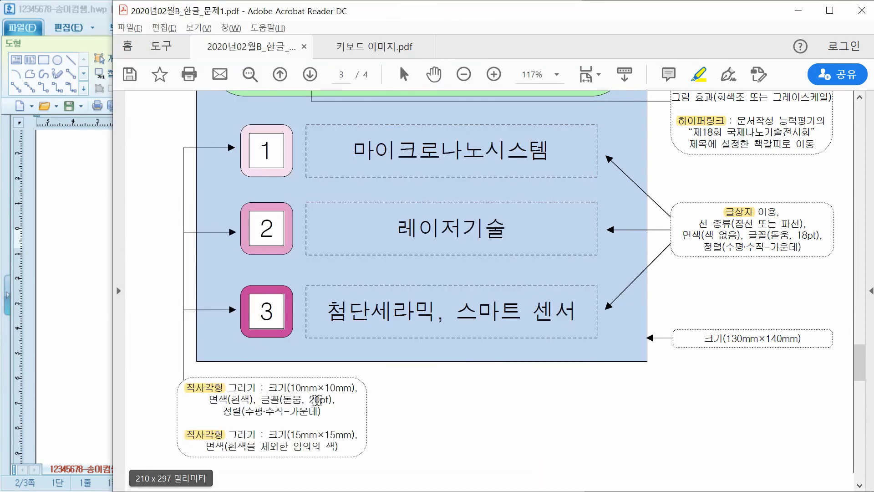
key(alt+Tab)
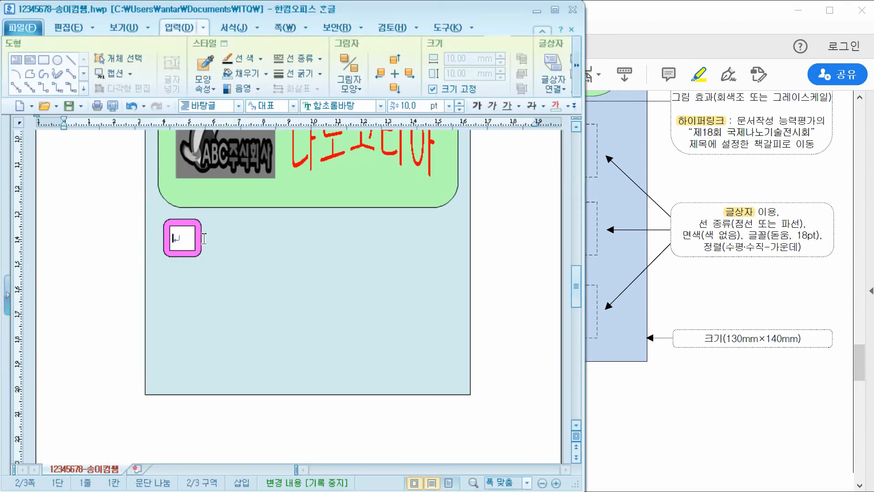
click(325, 101)
text(돋움)
key(Return)
click(419, 108)
text(20)
key(Return)
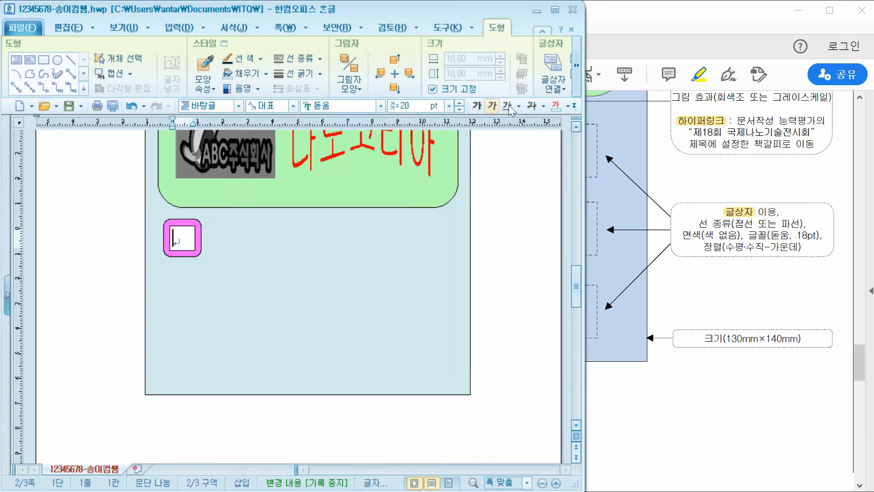
Step: Centre-align the text in the white square and enter the number 1
click(574, 106)
click(609, 153)
click(655, 390)
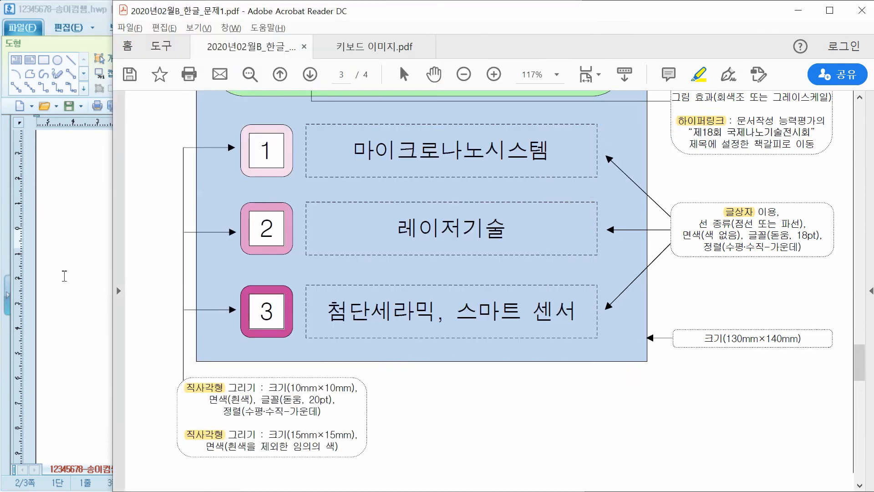
key(alt+Tab)
text(1)
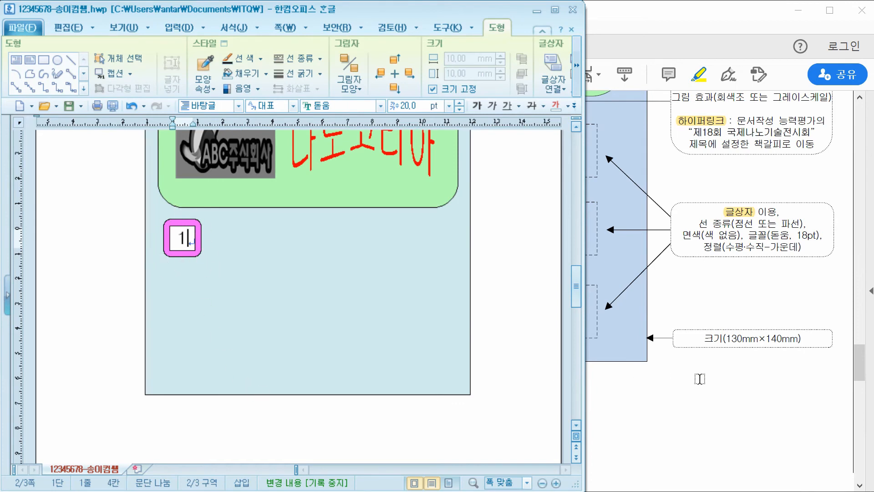
Step: Check the exam sheet's text box requirements and draw a text box about 94 mm wide and 14 mm high beside the numbered square
click(700, 379)
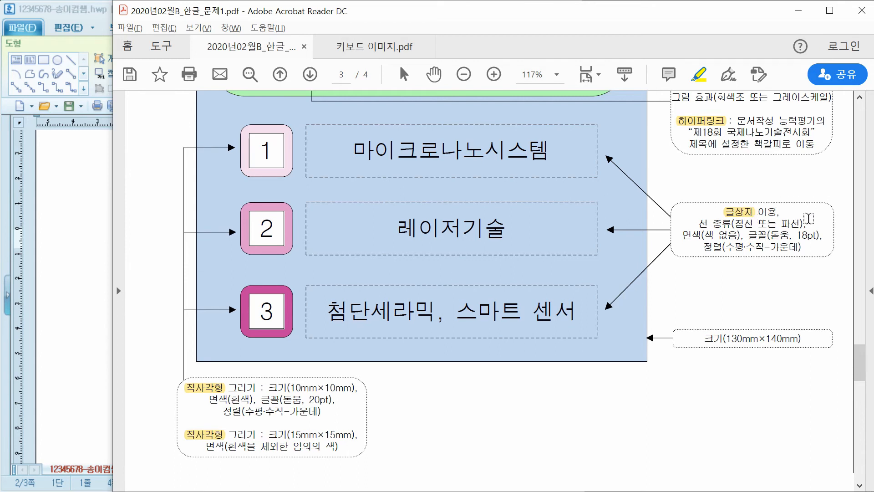
scroll(337, 182, up, 4)
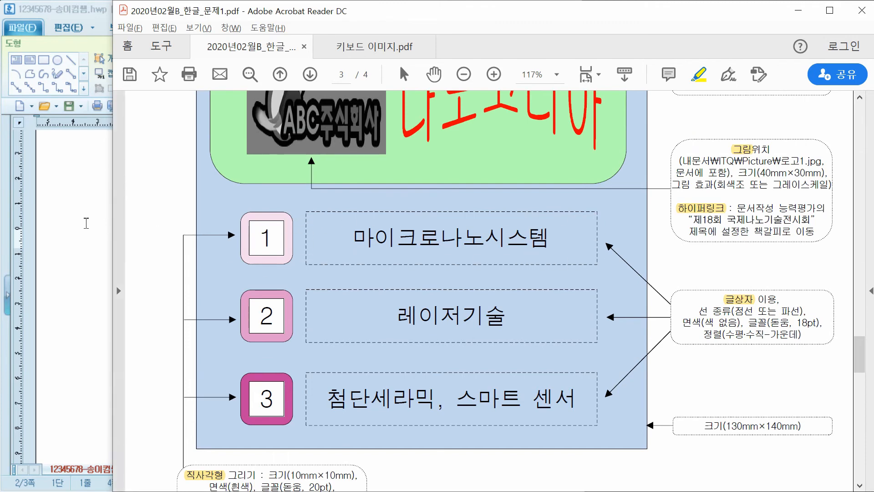
click(86, 223)
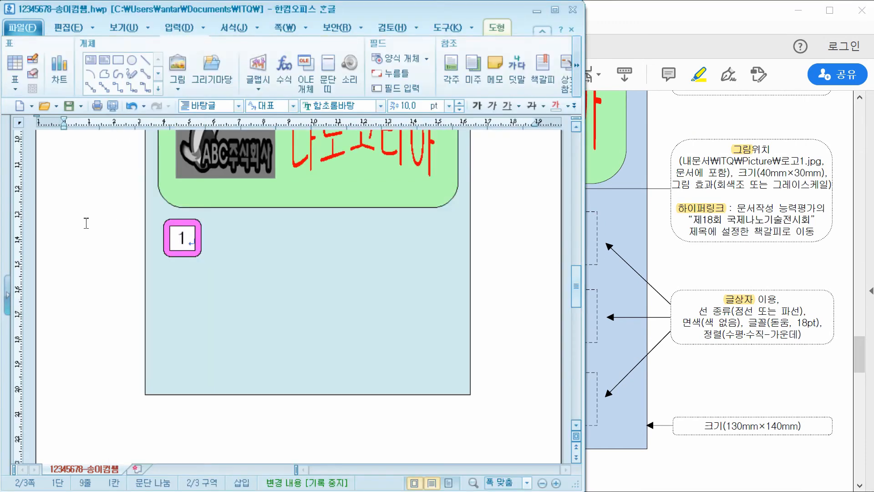
click(89, 62)
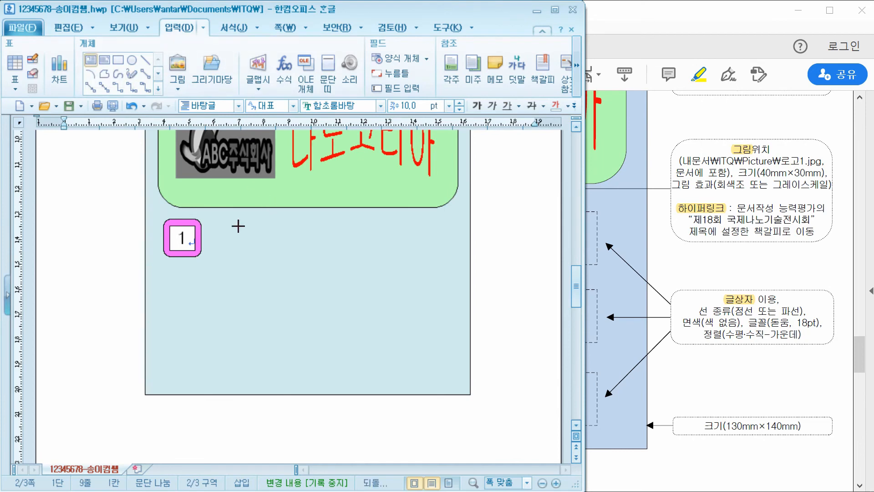
drag(208, 220, 446, 253)
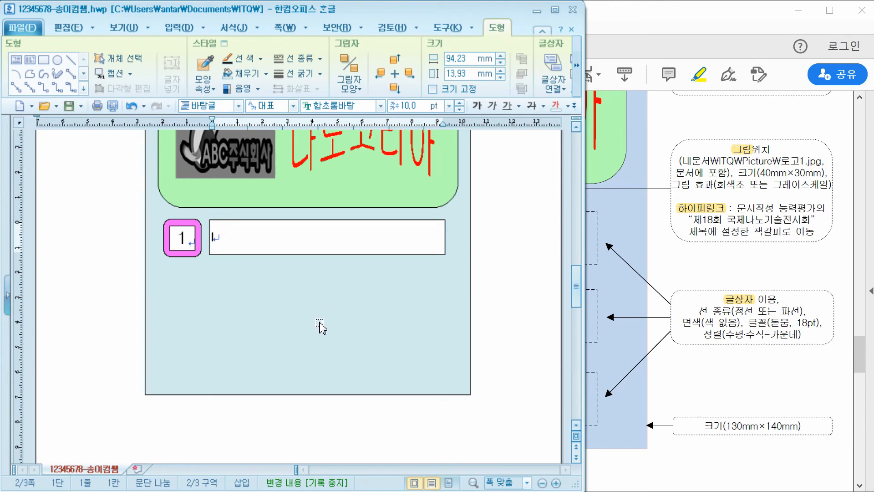
Step: Give the text box beside the numbered square a dashed outline and no fill, as the exam sheet requires
ctrl+scroll(290, 344, up, 2)
ctrl+scroll(288, 340, up, 1)
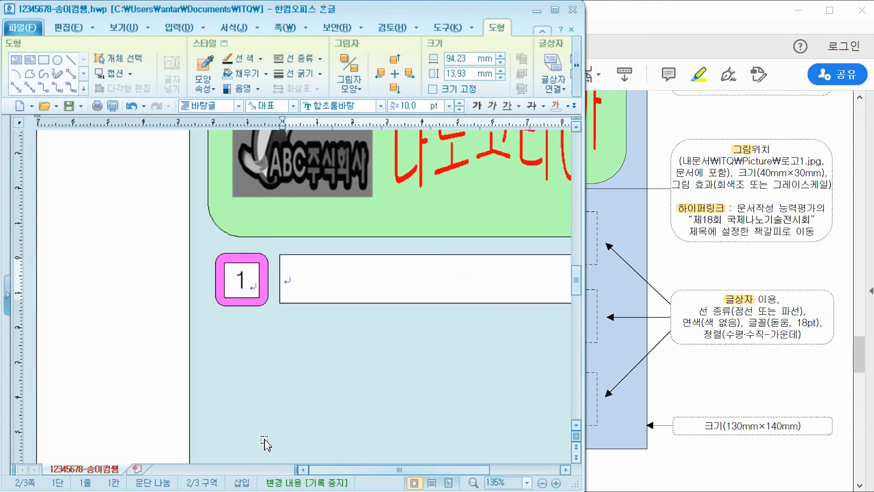
drag(330, 469, 363, 470)
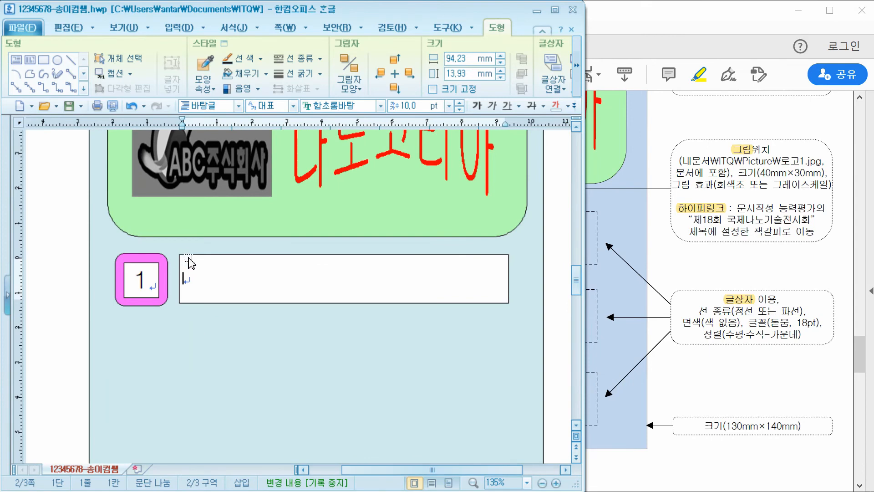
click(189, 262)
double_click(190, 264)
click(107, 111)
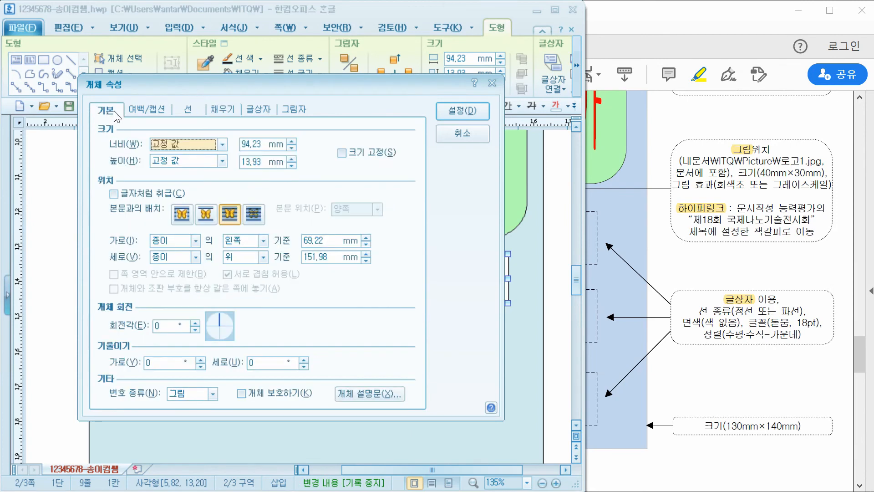
click(188, 111)
click(234, 112)
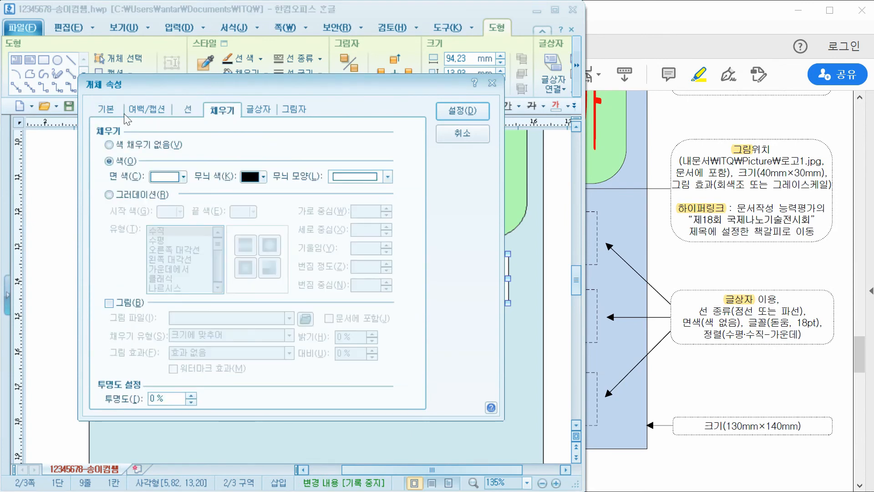
click(106, 118)
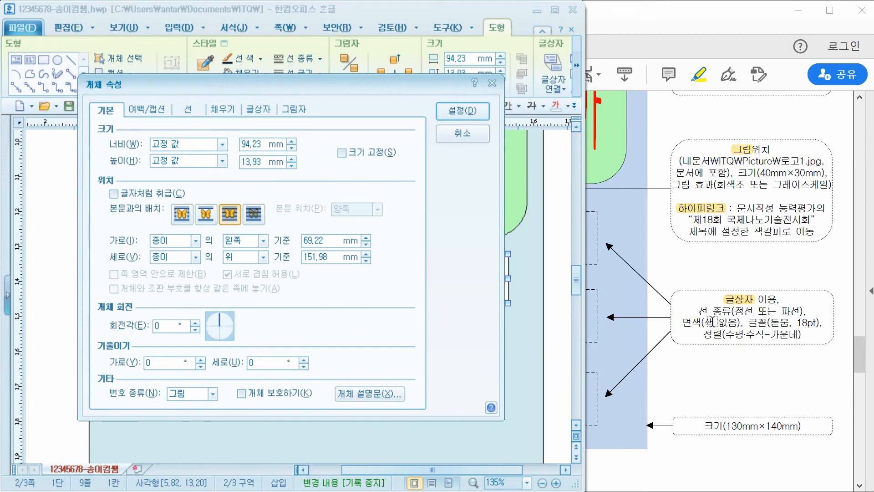
click(187, 111)
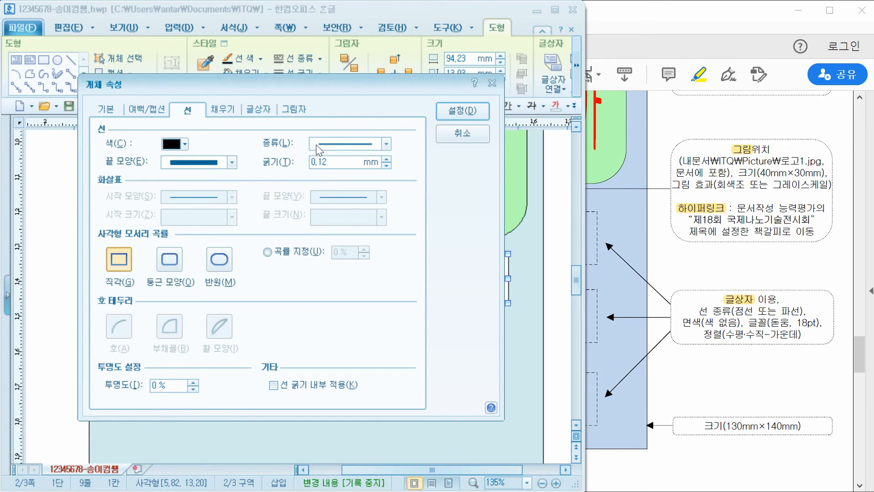
click(387, 144)
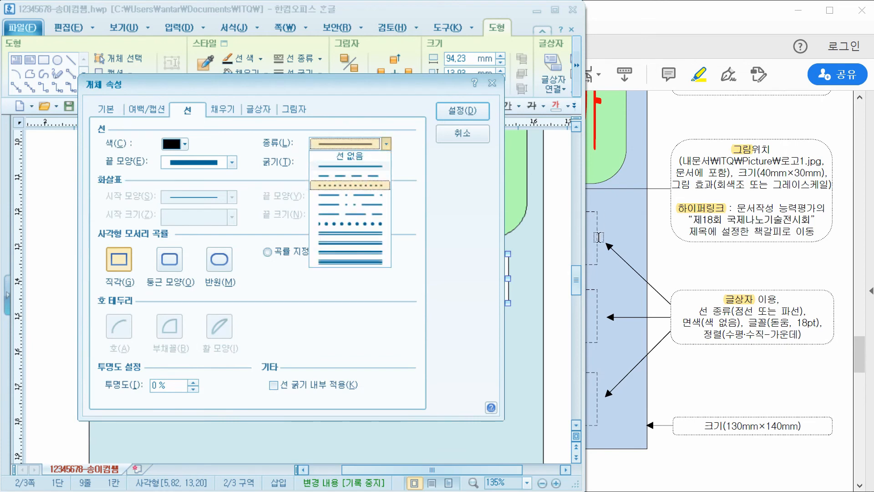
click(362, 176)
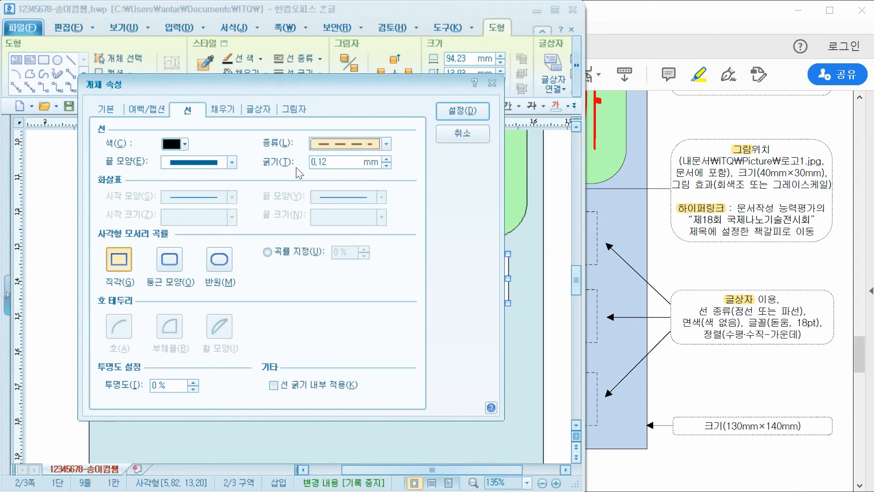
click(222, 112)
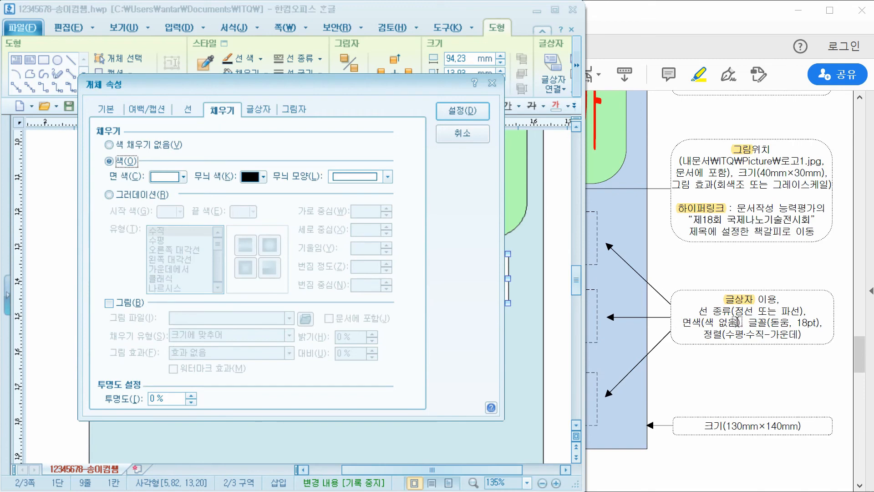
click(129, 145)
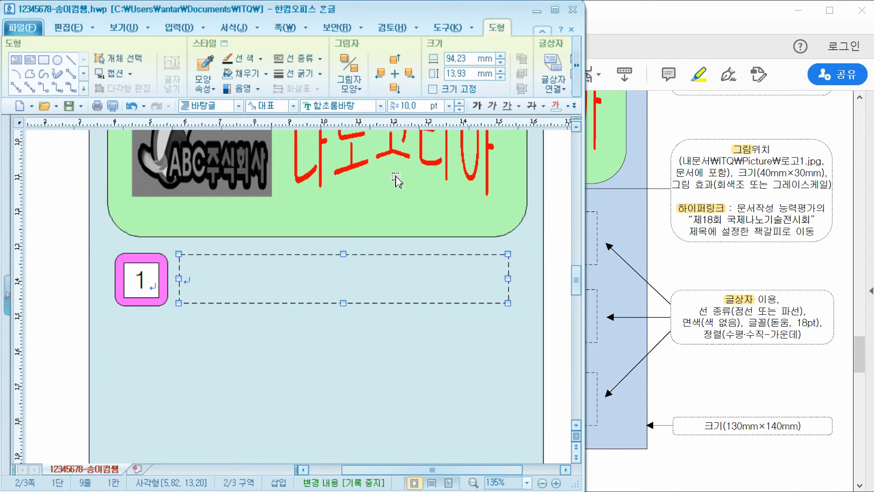
Step: Set the dashed text box's font to 돋움 at 18 pt and centre-align its text
click(332, 105)
text(돋움)
key(Return)
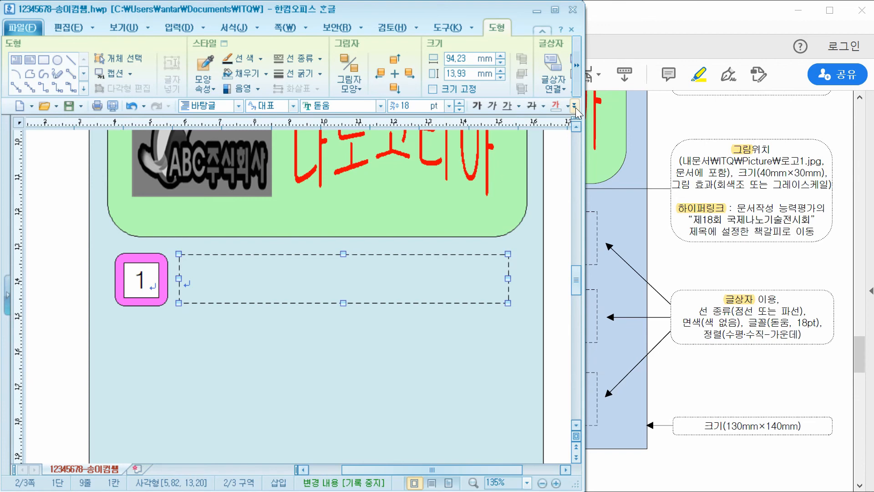
click(555, 9)
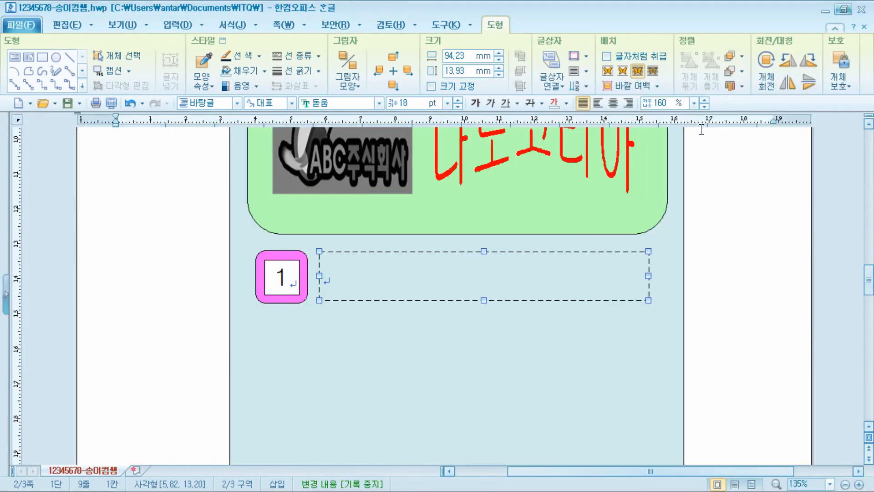
click(613, 103)
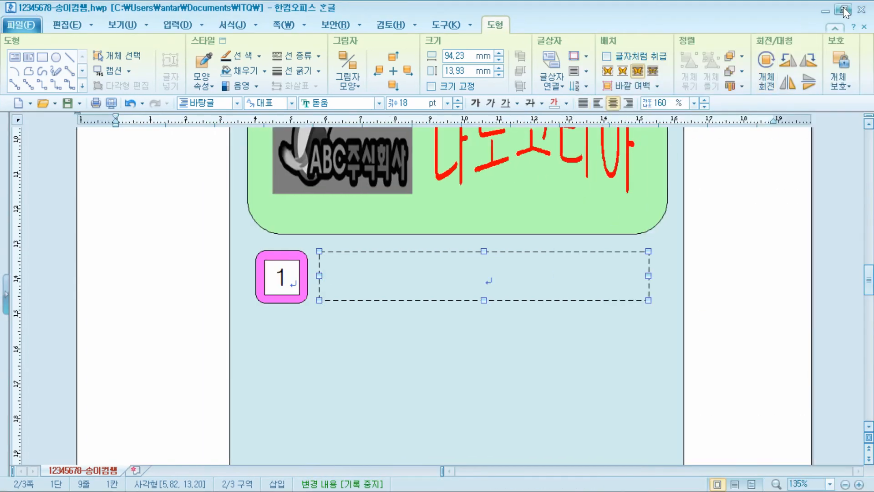
click(843, 9)
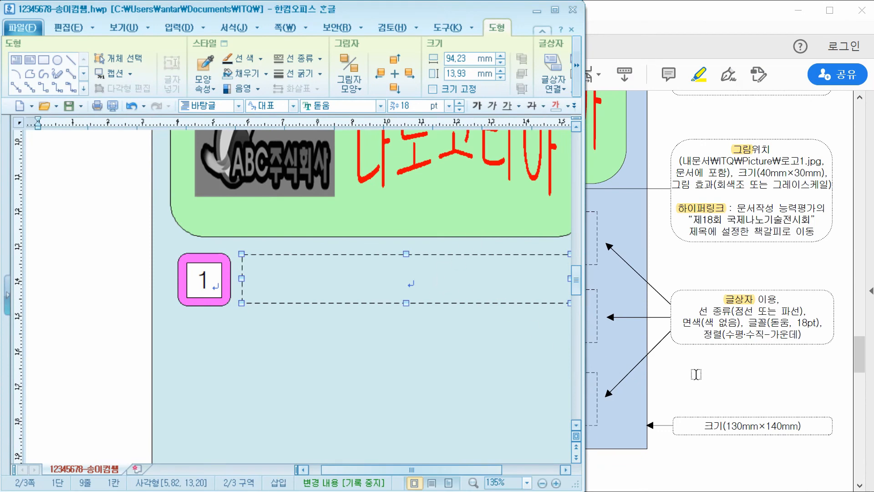
Step: Enter the exam sheet's third-row text "첨단세라믹, 스마트 센서" in the dashed text box
scroll(696, 373, down, 1)
click(704, 371)
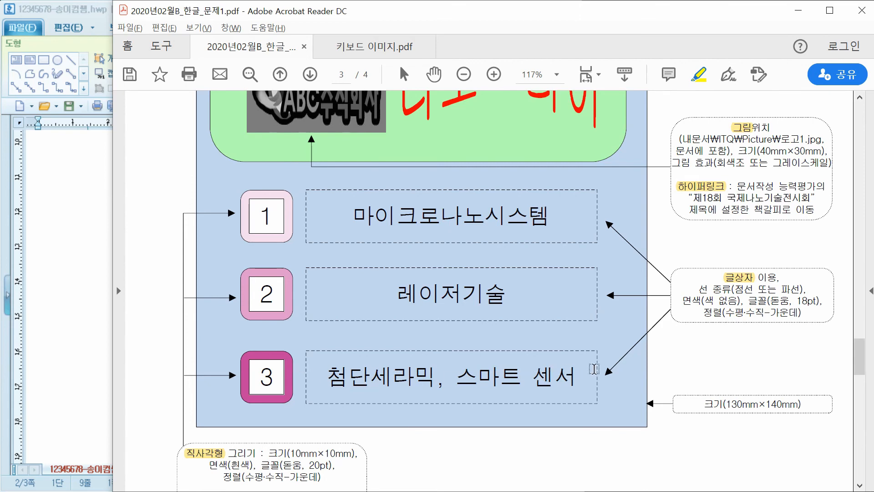
scroll(423, 376, up, 2)
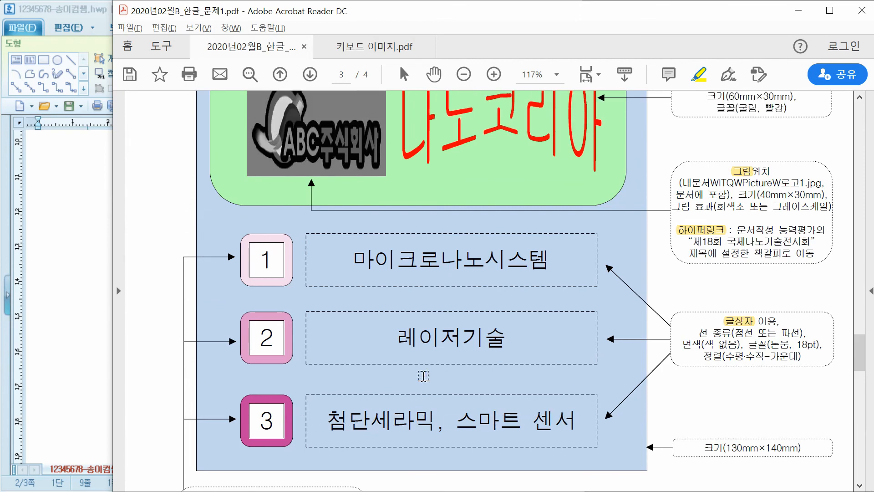
click(92, 362)
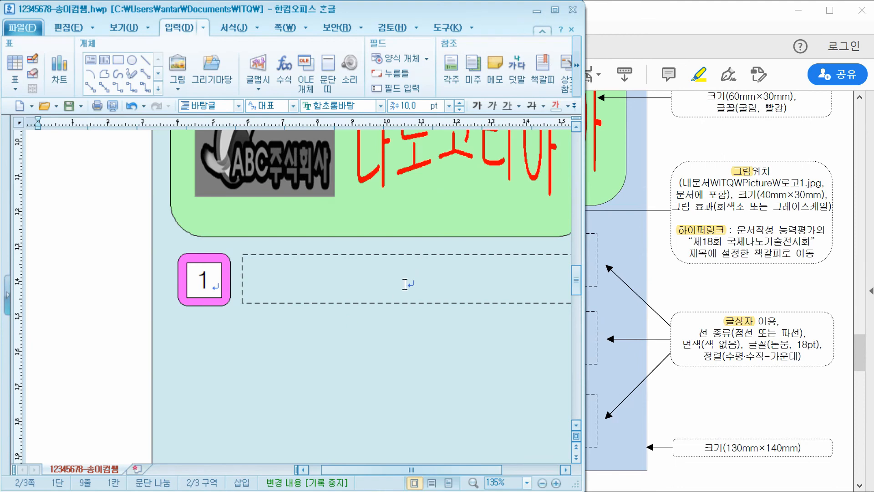
click(405, 284)
text(첨단세라믹,)
click(612, 464)
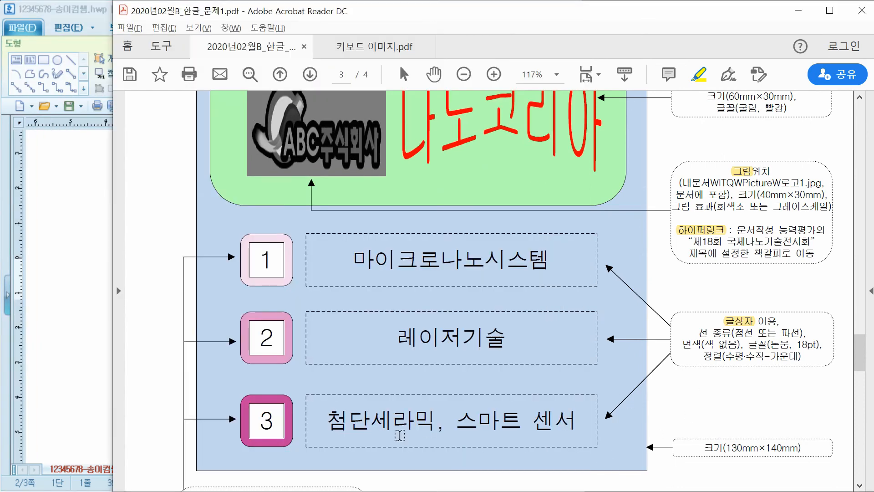
click(29, 343)
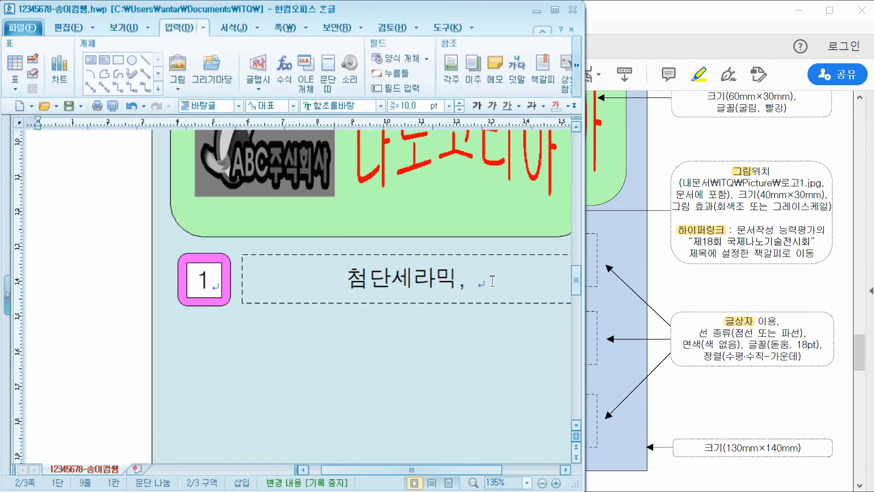
text(스마트 센서)
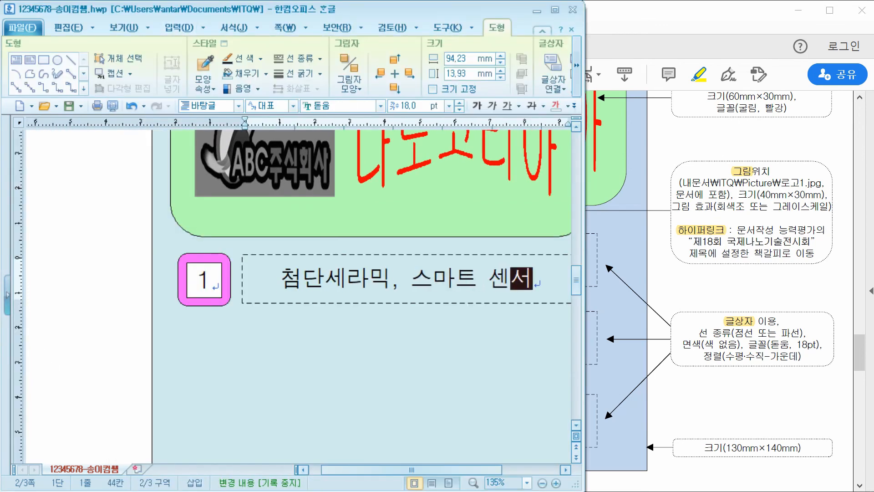
click(679, 269)
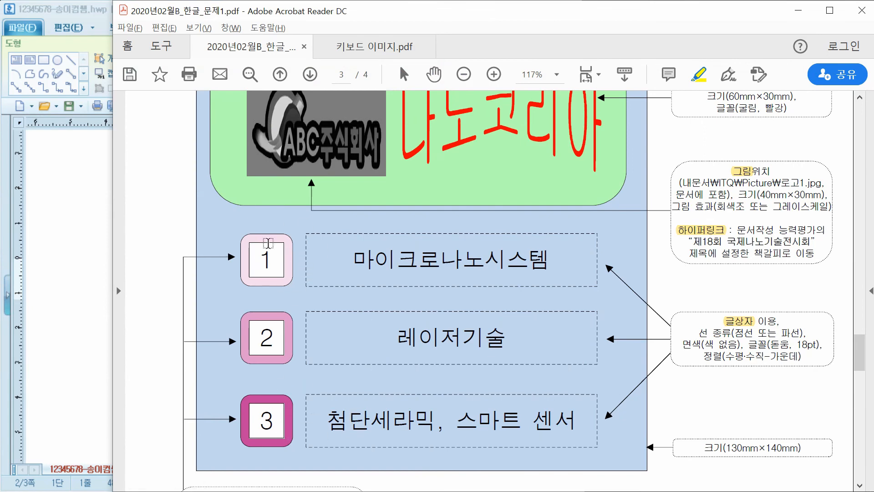
click(89, 342)
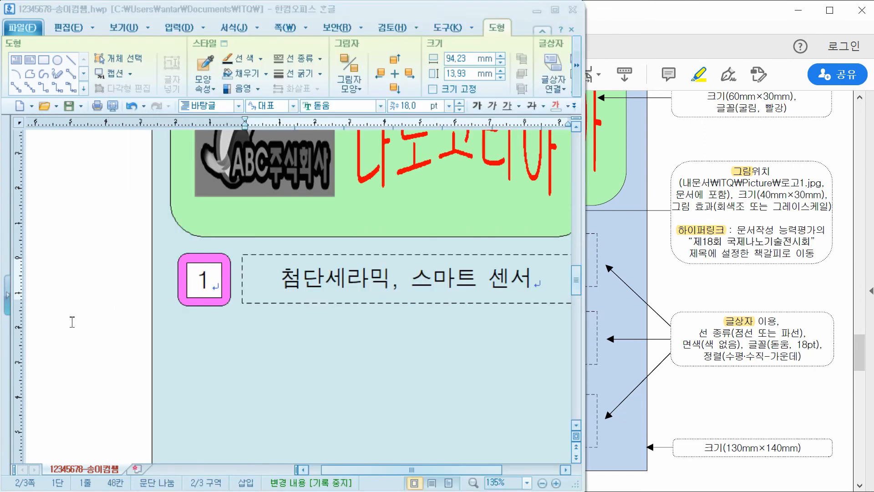
Step: Select the numbered square, its pink frame and the dashed text box, duplicate them into two rows below, and nudge the middle row up slightly
click(556, 11)
scroll(635, 191, up, 3)
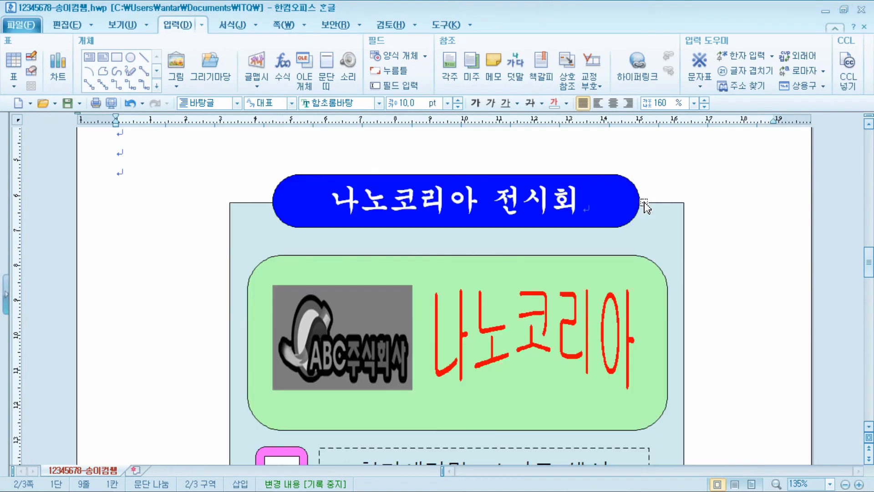
scroll(664, 211, down, 5)
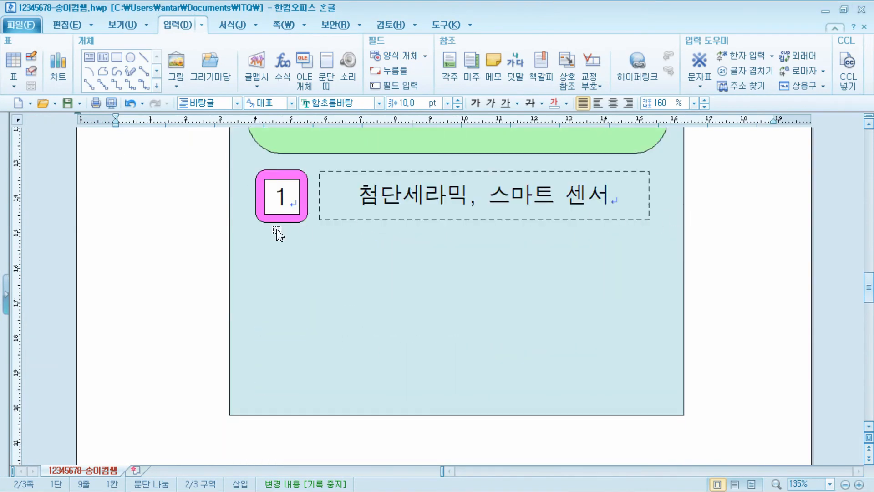
click(281, 270)
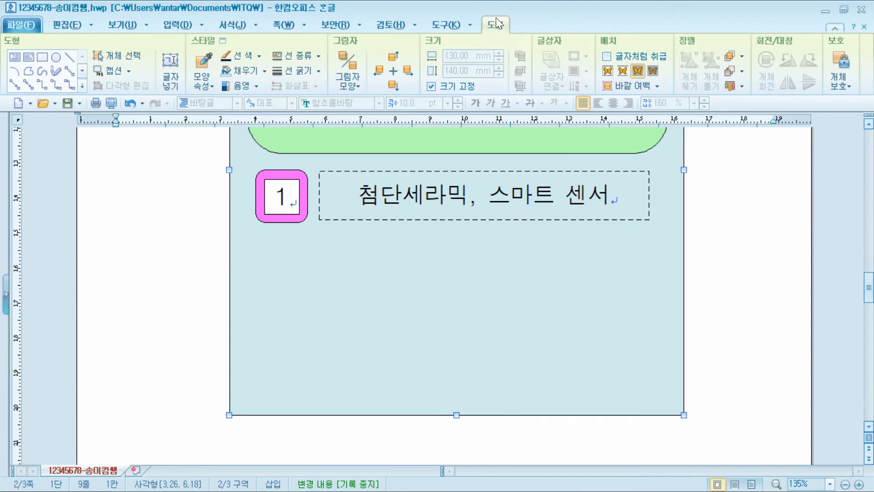
click(116, 58)
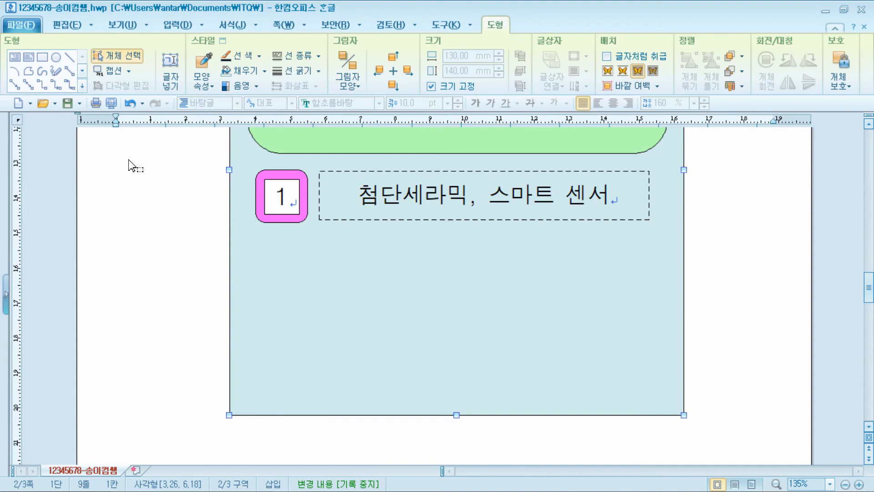
drag(122, 150, 732, 284)
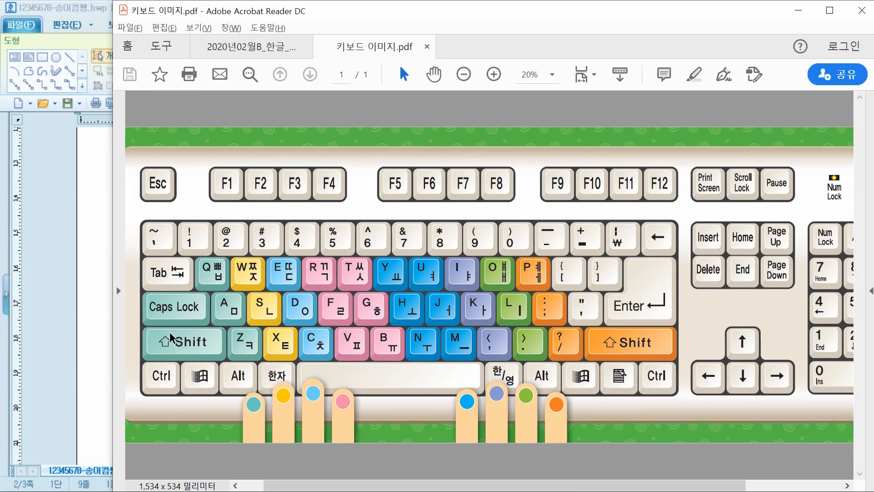
click(42, 297)
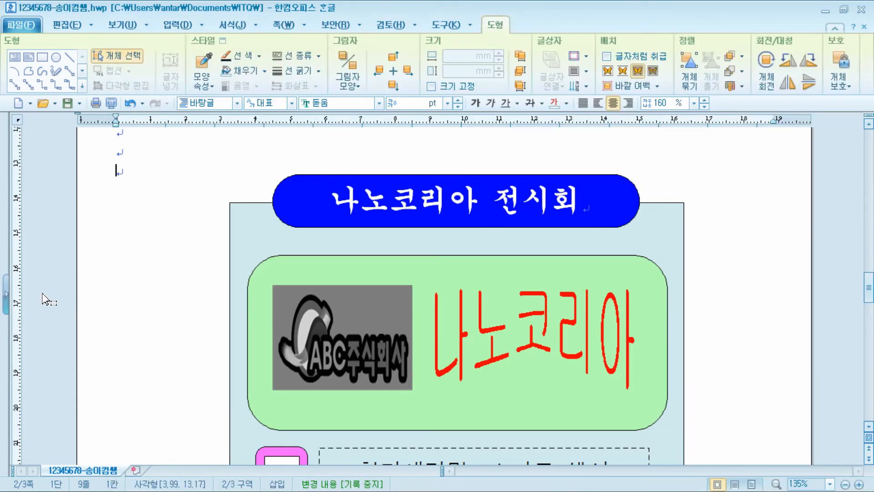
scroll(204, 314, down, 5)
mouse_move(168, 146)
mouse_down()
mouse_move(213, 171)
mouse_move(625, 230)
mouse_move(749, 269)
mouse_up()
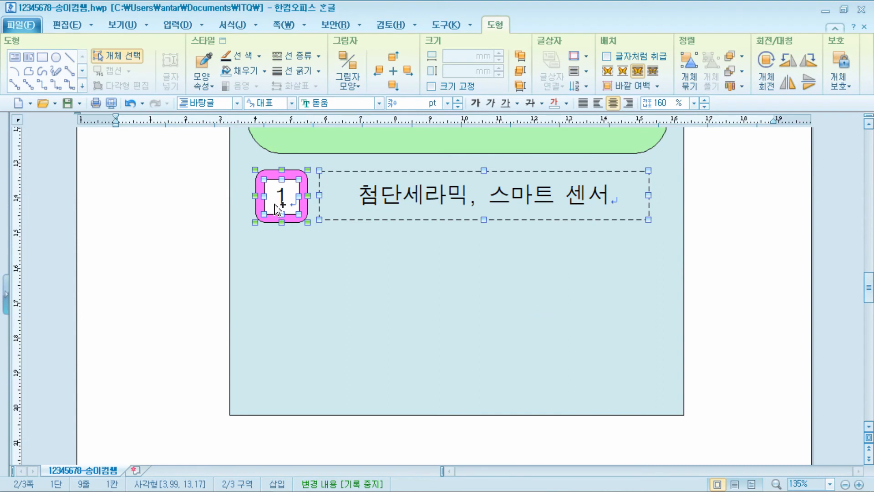
drag(276, 207, 283, 299)
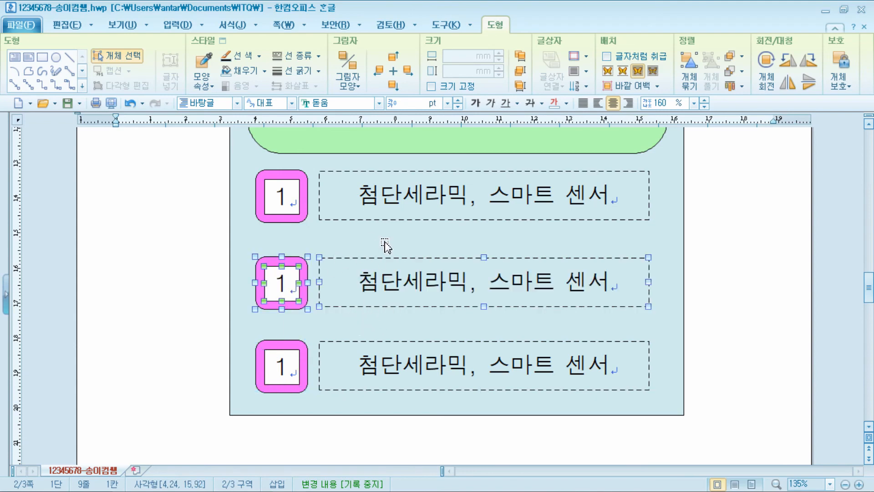
key(Up)
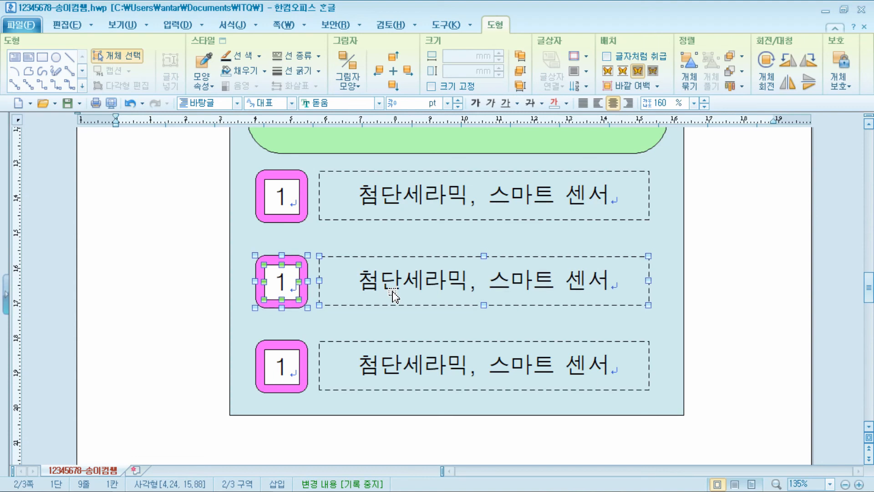
key(Down)
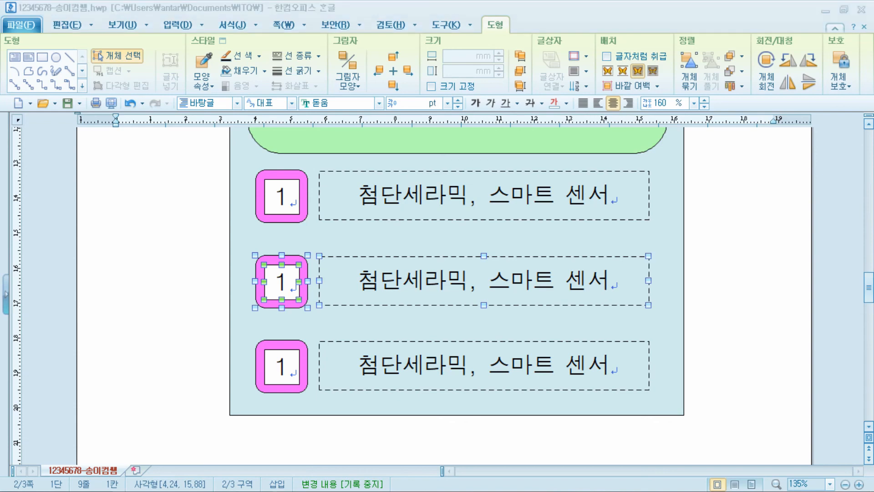
Step: Check the frame colours on the exam sheet and fill the middle row's rounded frame with a deeper pink than the first row's
key(alt+Tab)
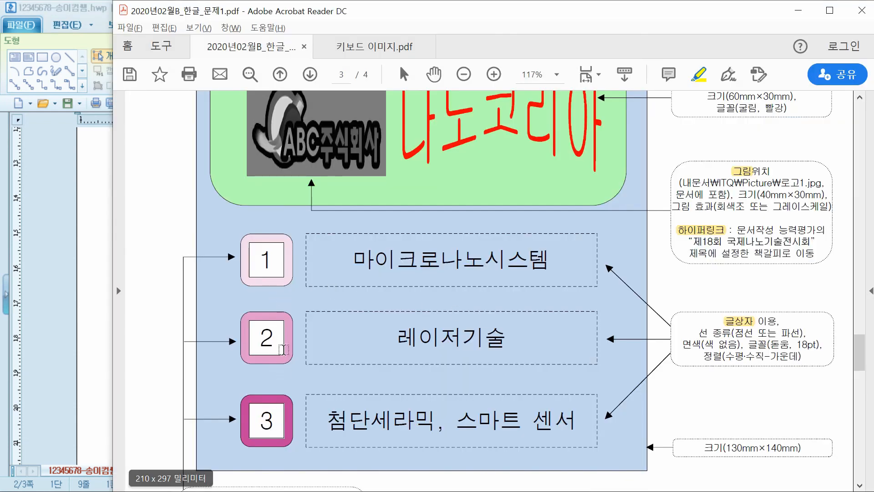
click(61, 264)
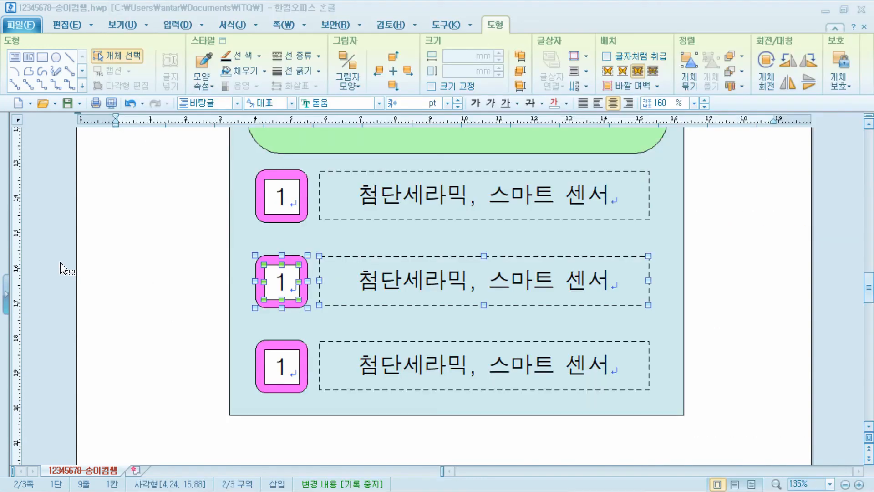
key(Escape)
scroll(163, 325, down, 5)
double_click(277, 260)
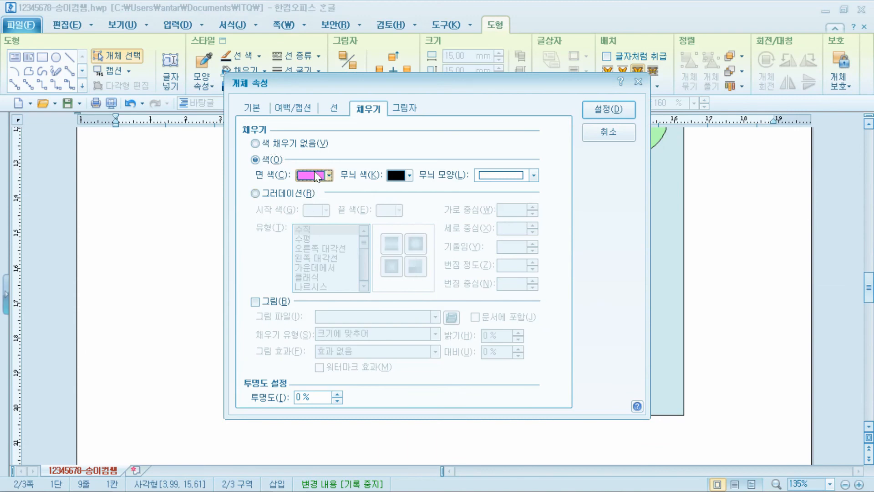
click(318, 176)
click(383, 251)
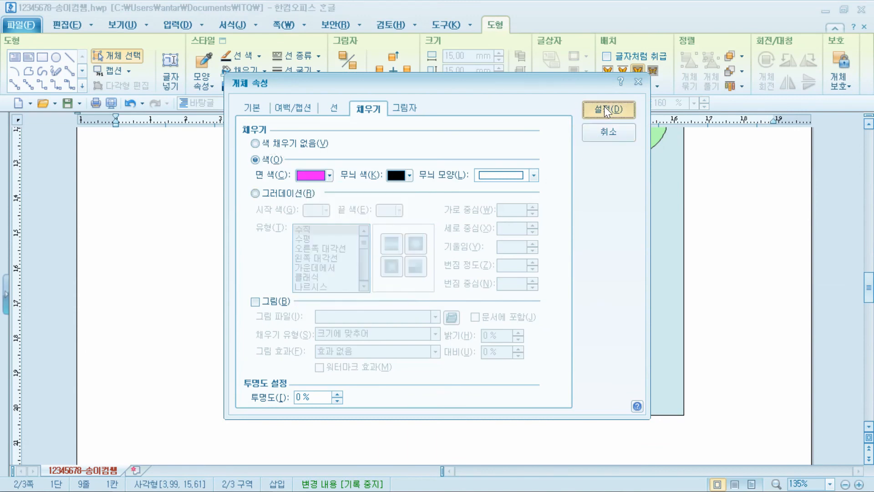
click(606, 109)
Step: Fill the bottom row's rounded frame with a stronger magenta than the middle row's
click(271, 346)
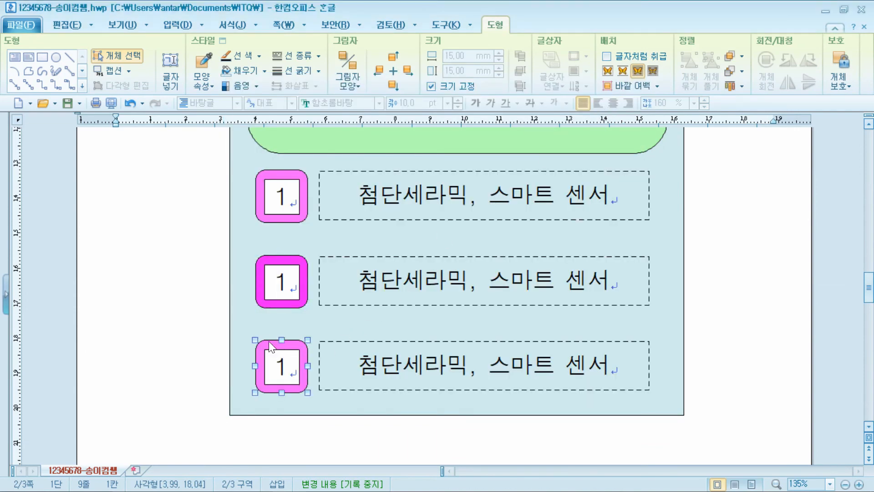
double_click(272, 347)
click(319, 176)
click(381, 259)
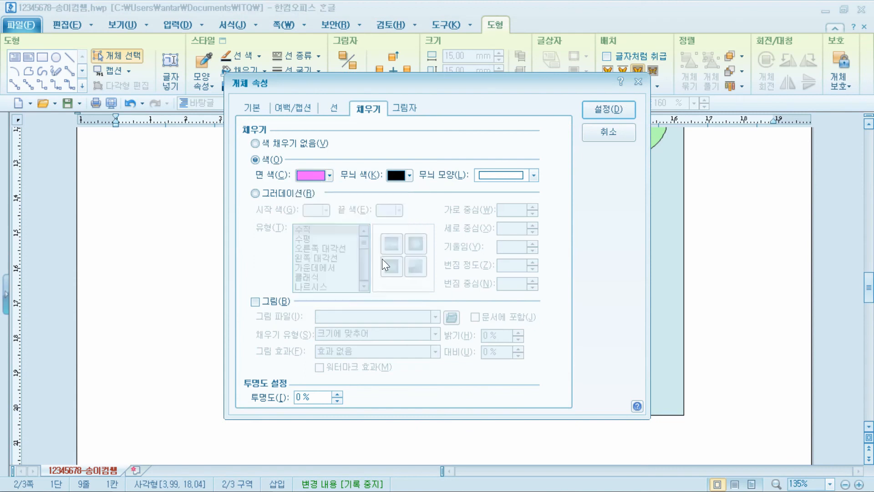
click(595, 108)
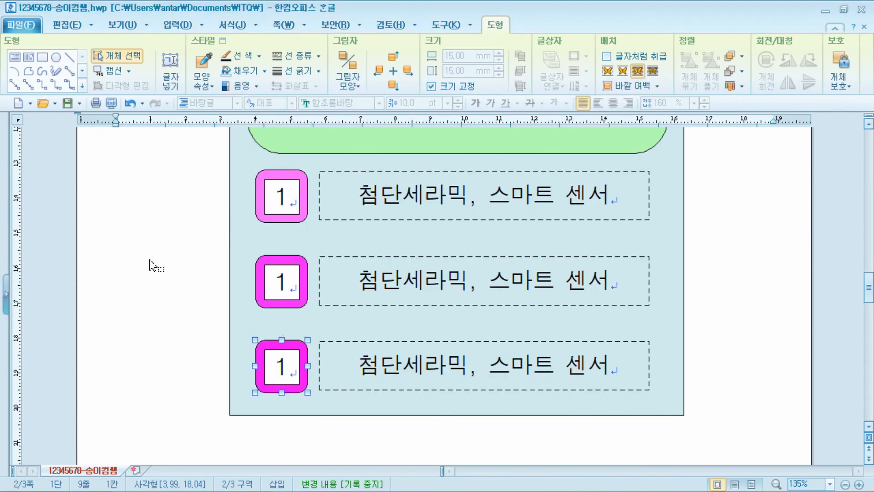
Step: Leave object selection mode and change the numbers in the middle and bottom squares to 2 and 3
click(130, 58)
click(277, 273)
click(403, 272)
click(403, 193)
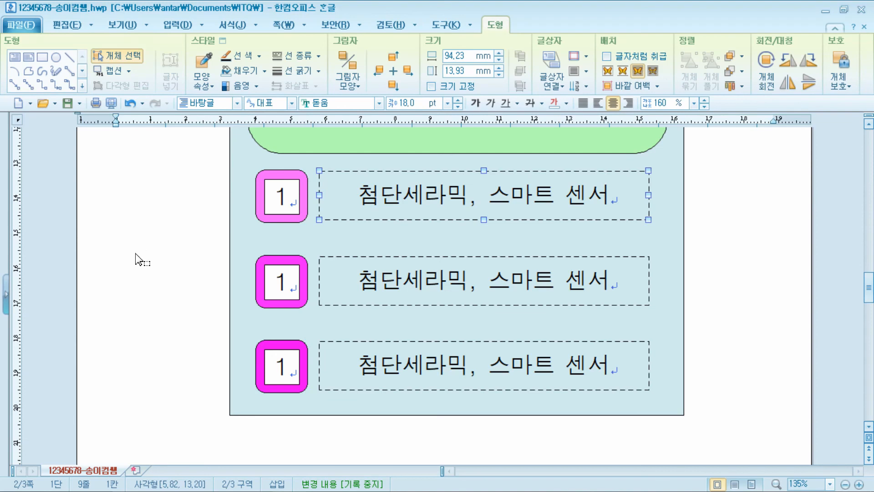
click(129, 267)
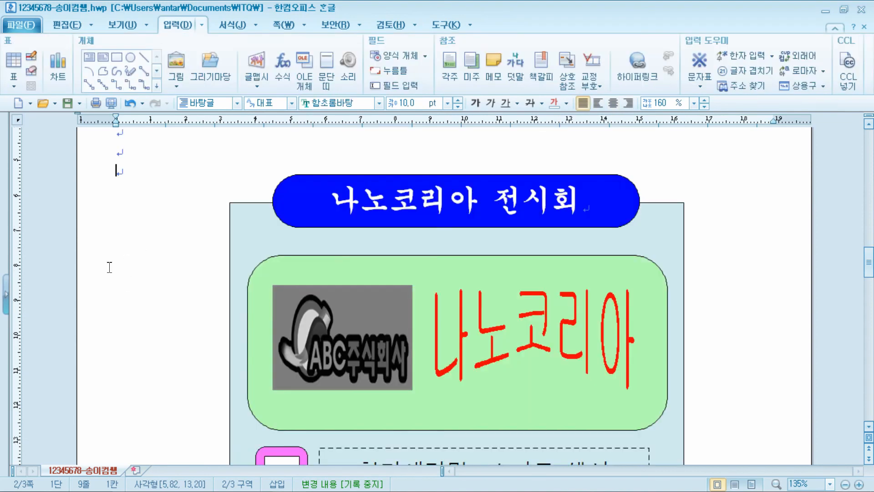
scroll(156, 321, down, 6)
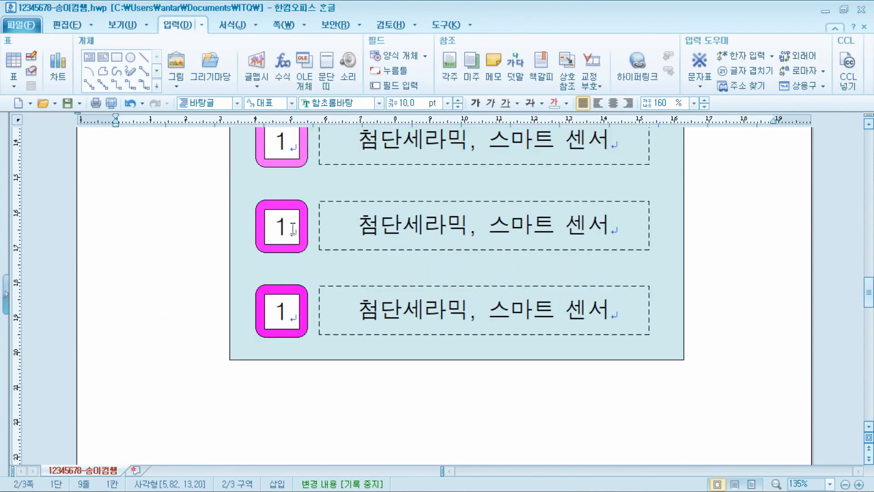
double_click(285, 226)
text(2)
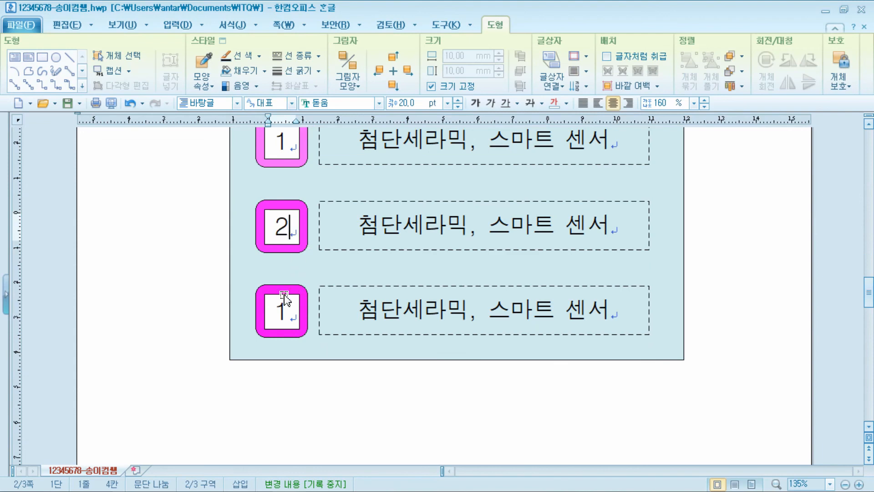
double_click(285, 312)
text(3)
click(210, 389)
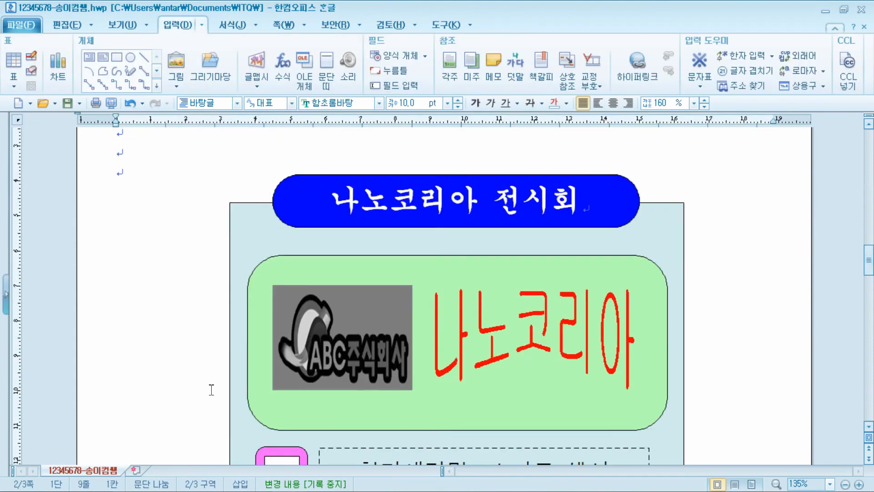
scroll(211, 389, down, 5)
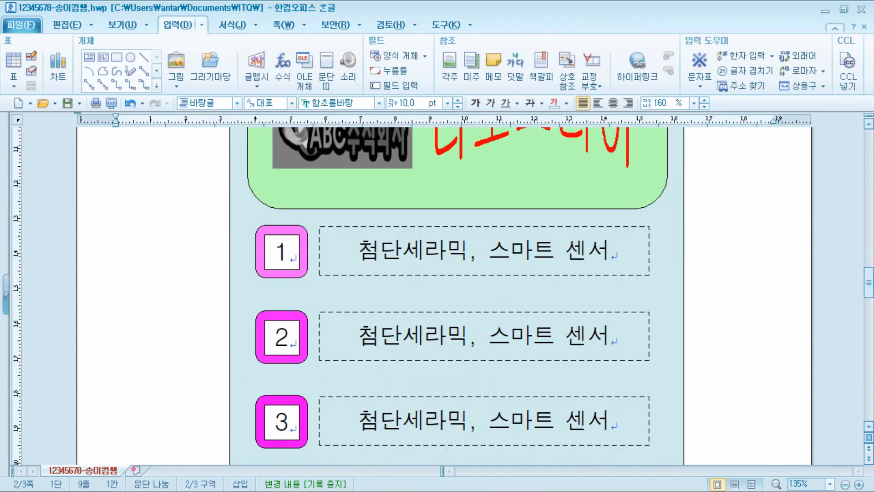
Step: Check the row texts on the exam sheet and restore the document window to a smaller size beside the sheet
key(alt+Tab)
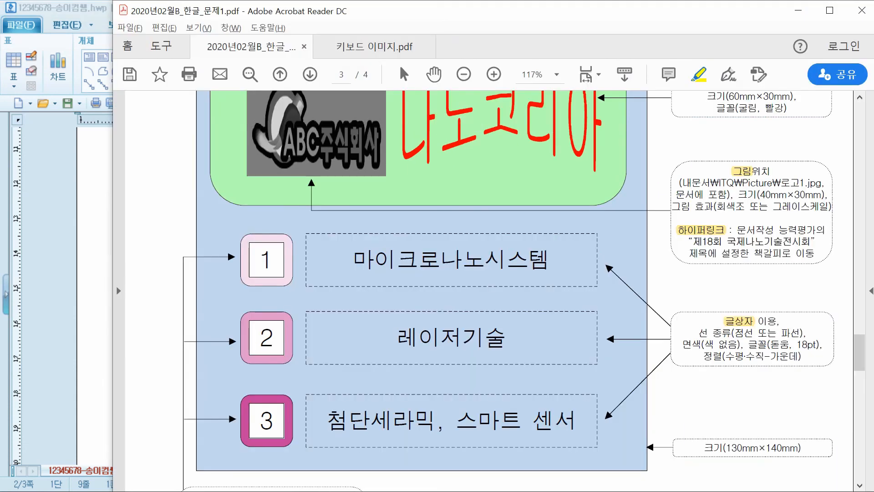
click(56, 312)
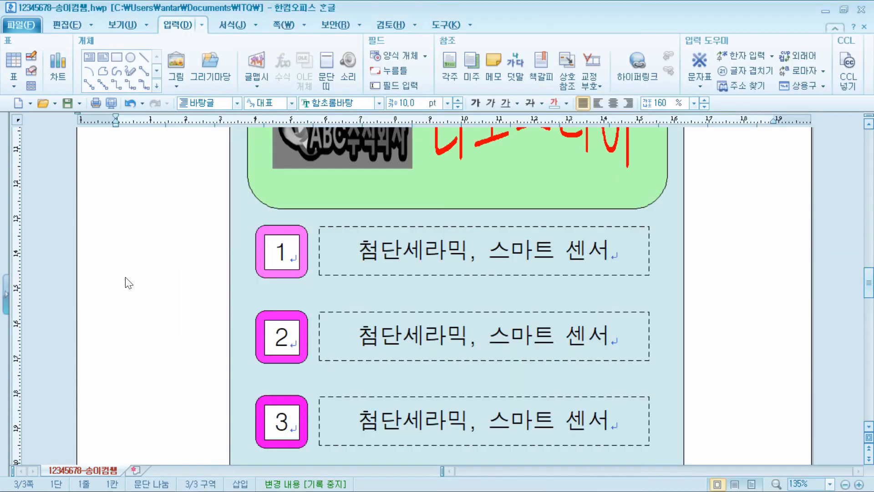
click(847, 8)
scroll(501, 346, down, 3)
scroll(497, 349, up, 6)
drag(399, 470, 445, 470)
Step: Replace the text in the dashed box beside number 2 with "레이저 기술"
triple_click(406, 212)
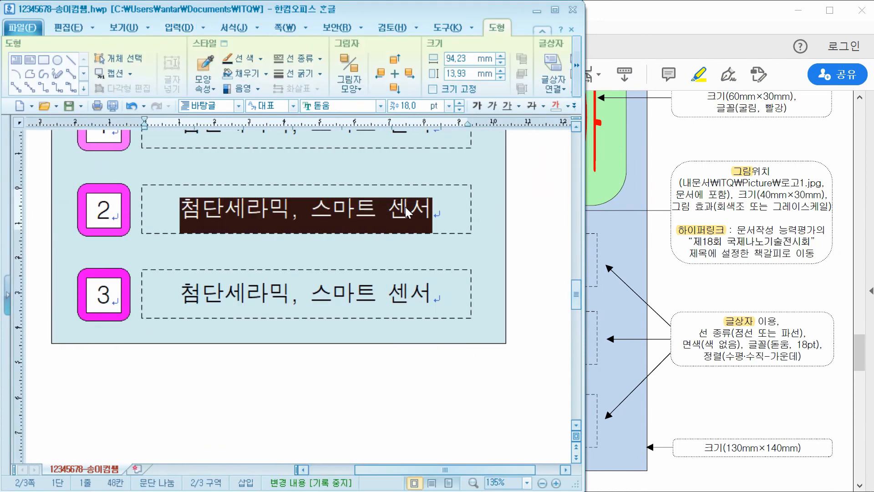
scroll(412, 221, up, 2)
click(279, 318)
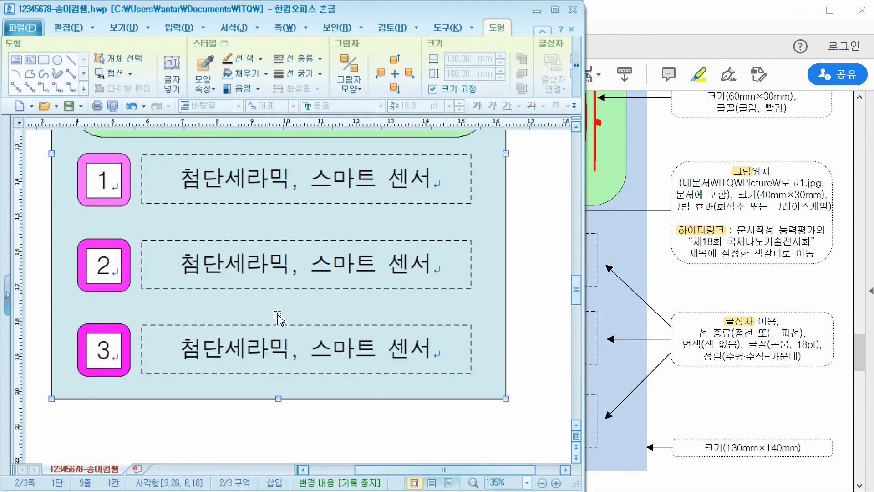
drag(178, 258, 432, 266)
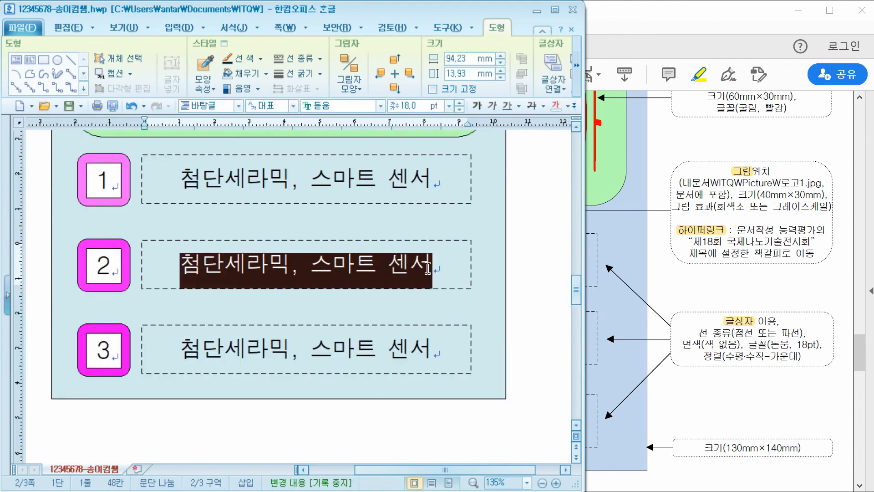
click(408, 266)
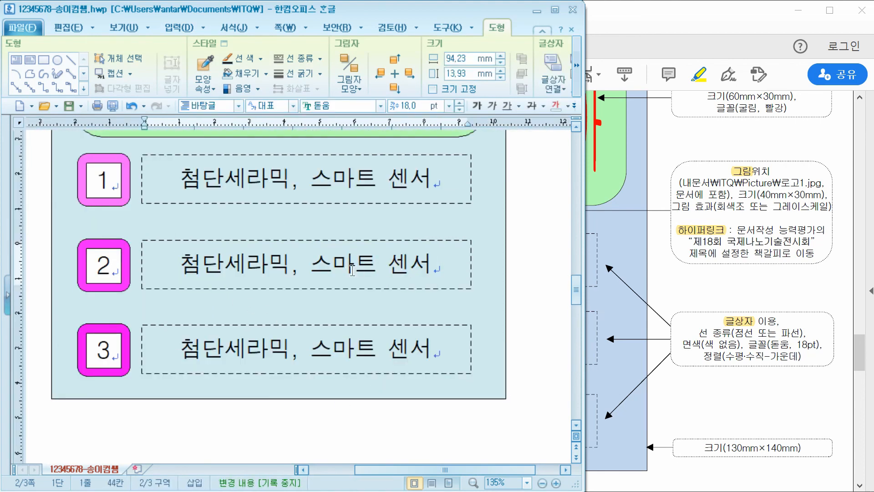
triple_click(325, 266)
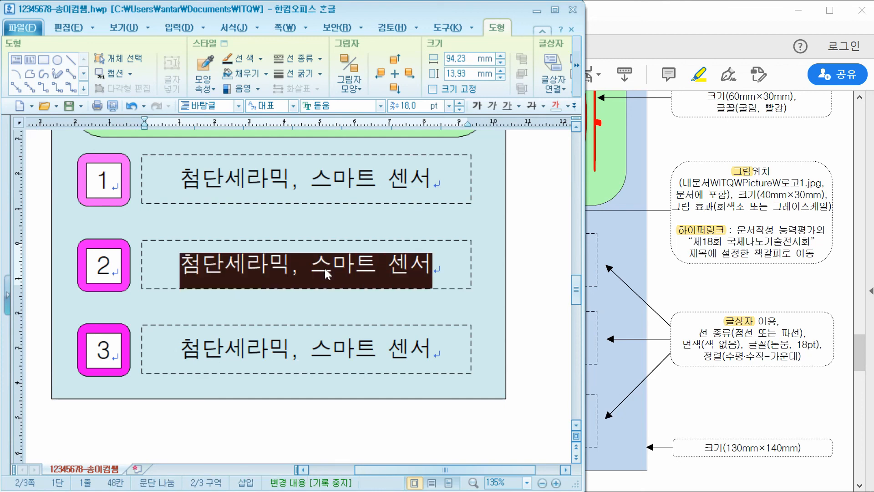
click(678, 269)
click(67, 273)
text(레이저 기술)
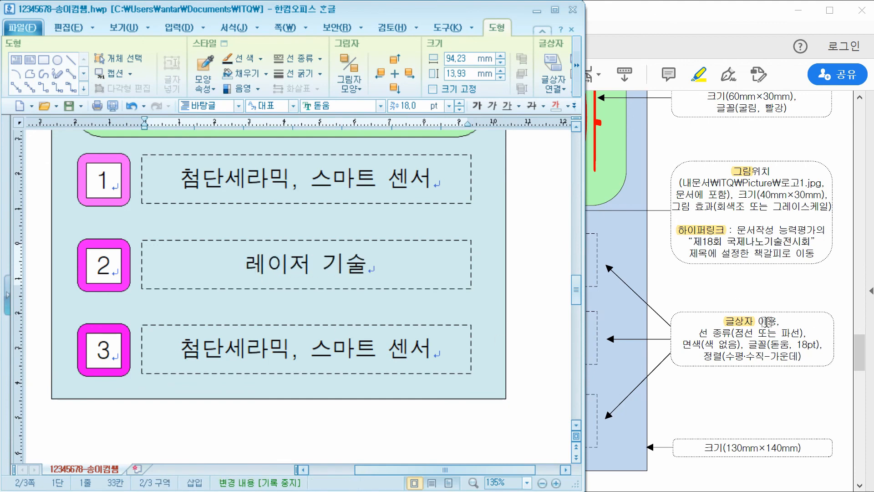
Step: Replace the text in the dashed box beside number 1 with "마이크로나노시스템", without spaces as on the exam sheet
click(738, 292)
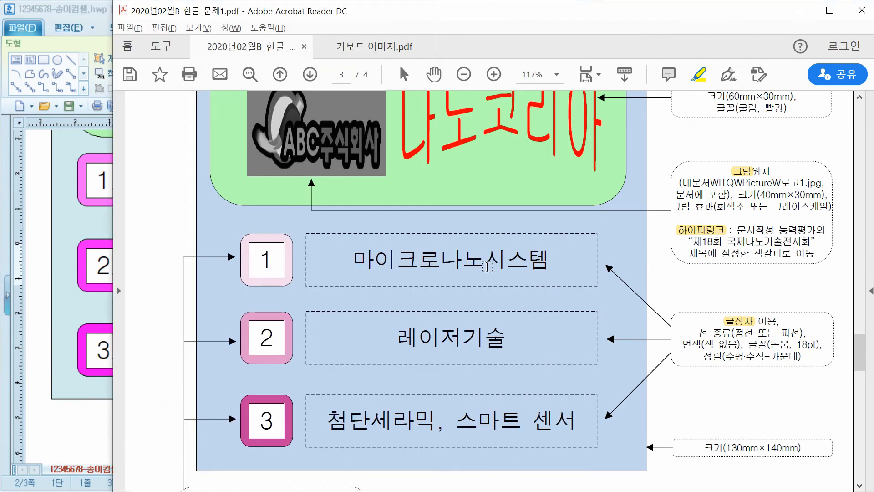
click(51, 241)
triple_click(283, 182)
text(ㅁㅏ이크로 나노 시스테)
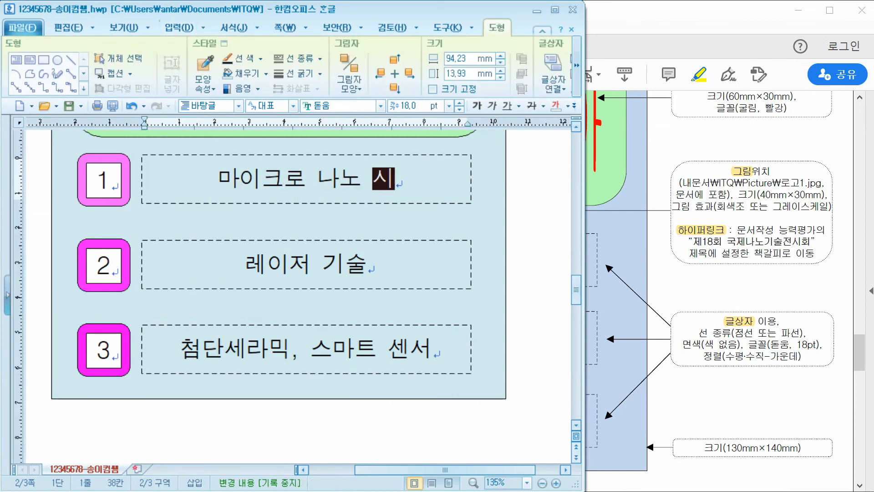
text(ㅁ)
click(665, 293)
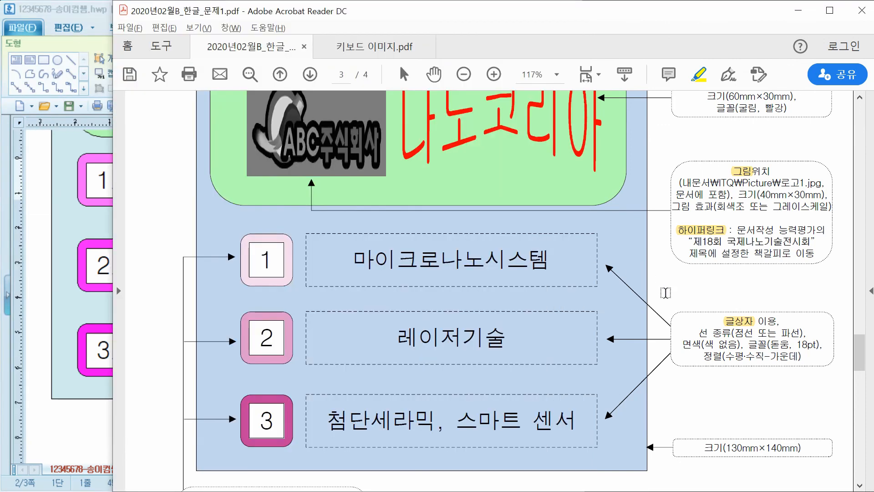
key(alt+Tab)
click(292, 179)
key(BackSpace)
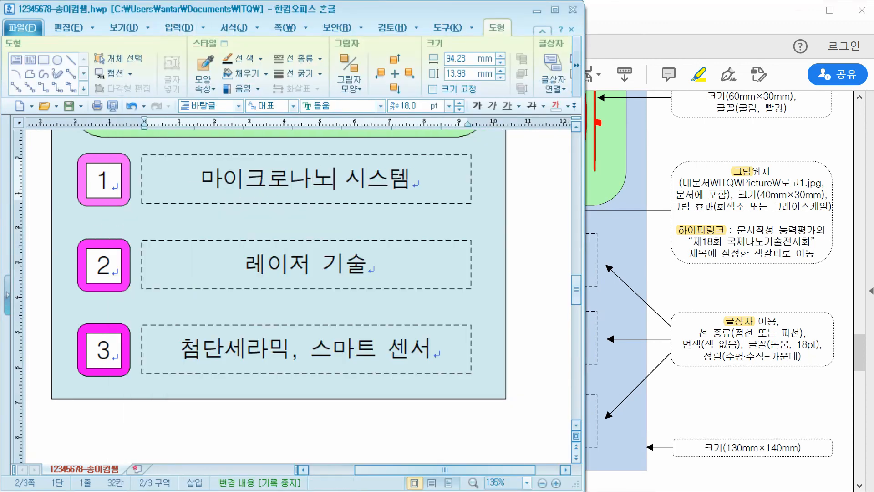
key(Delete)
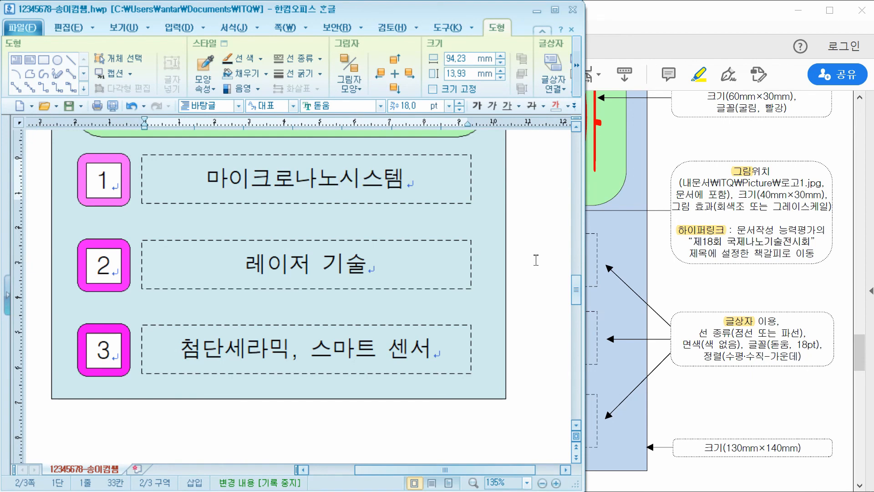
Step: Compare the whole drawing at 85% zoom with the exam sheet's question 4, and look at the sheet's page 4 task
key(shift+Escape)
scroll(536, 260, up, 10)
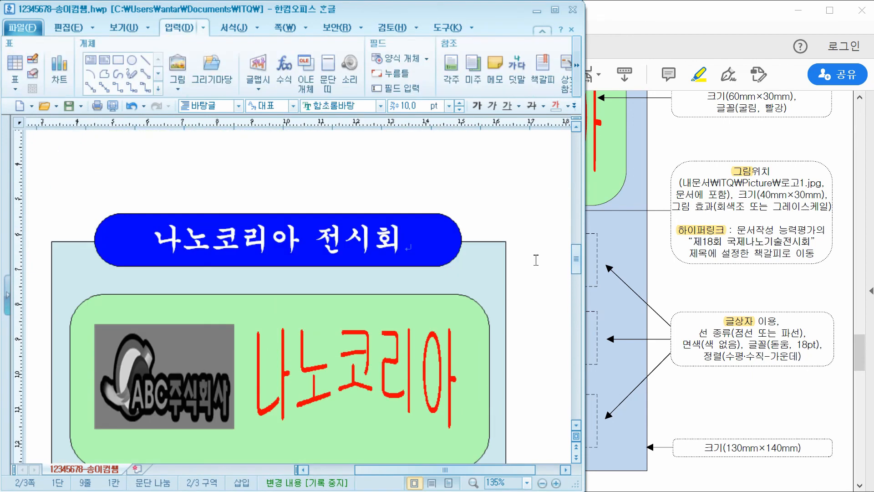
scroll(536, 260, down, 8)
ctrl+scroll(537, 260, down, 4)
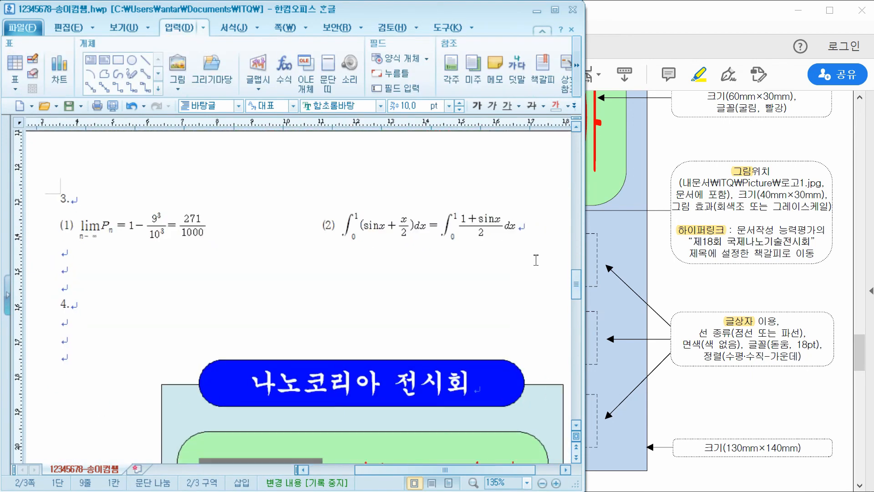
scroll(536, 260, down, 6)
ctrl+scroll(535, 256, down, 2)
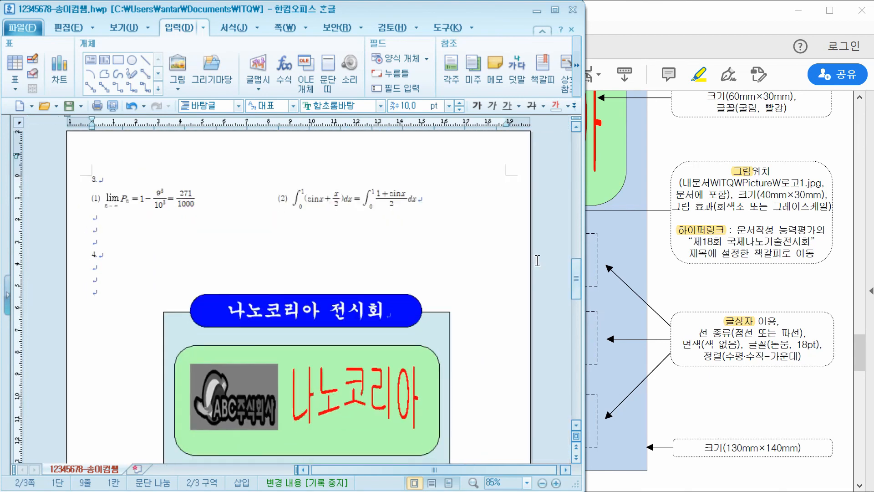
click(542, 31)
scroll(296, 273, down, 5)
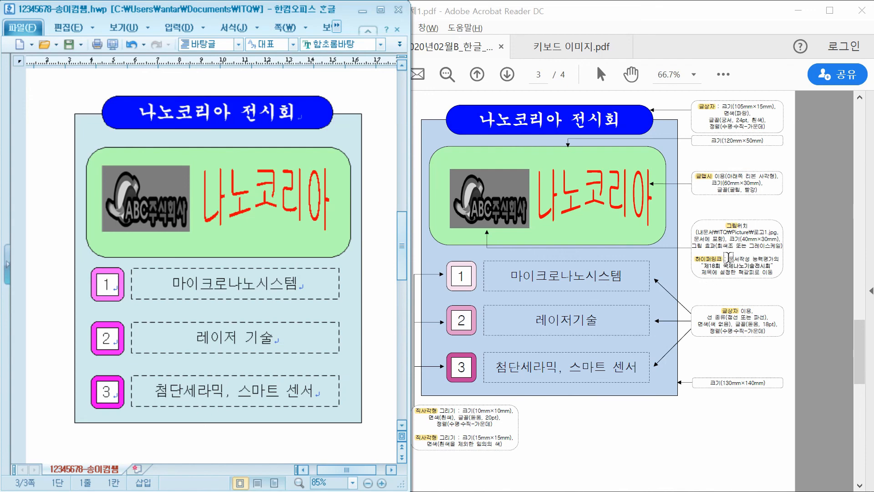
scroll(722, 269, down, 3)
scroll(721, 268, down, 3)
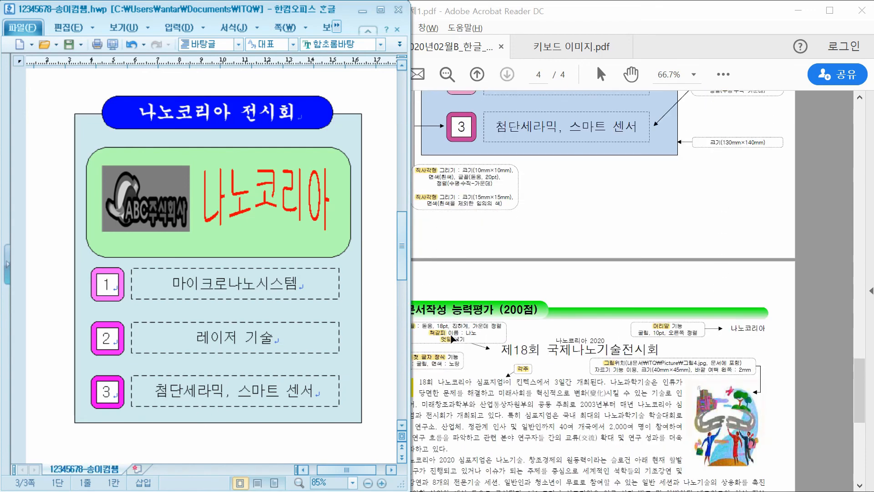
Step: Return to the document and save it
click(383, 440)
click(68, 45)
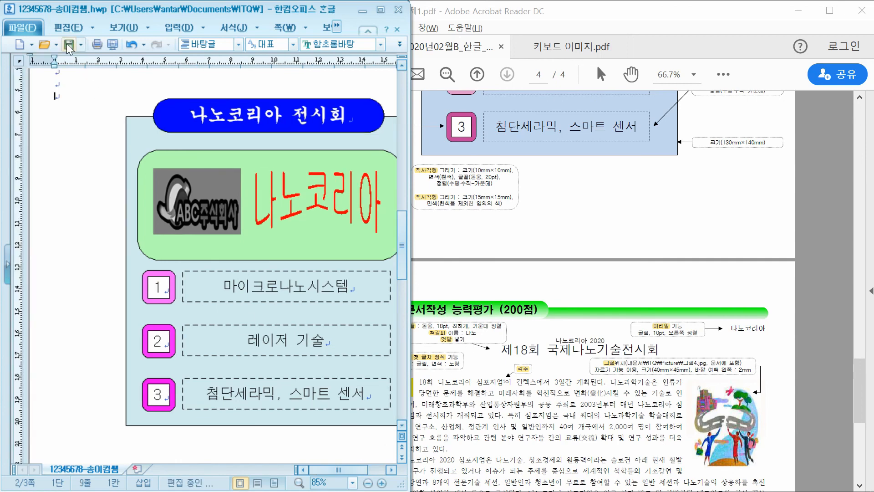
click(68, 45)
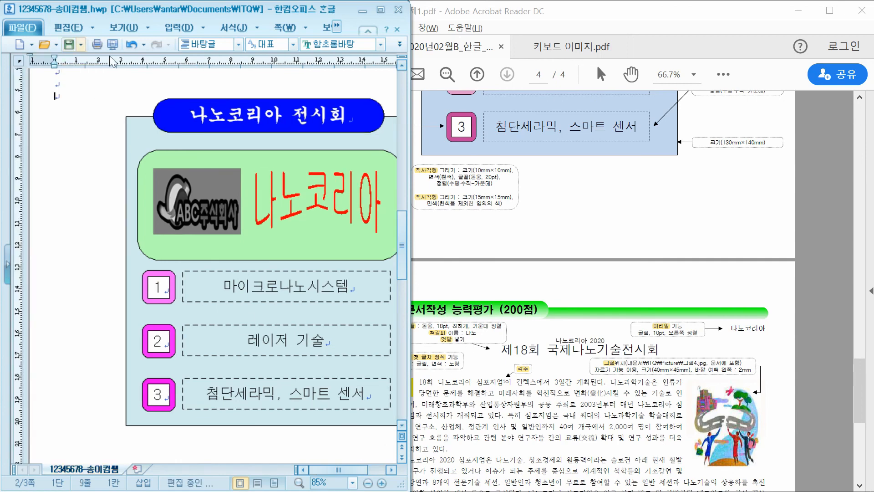